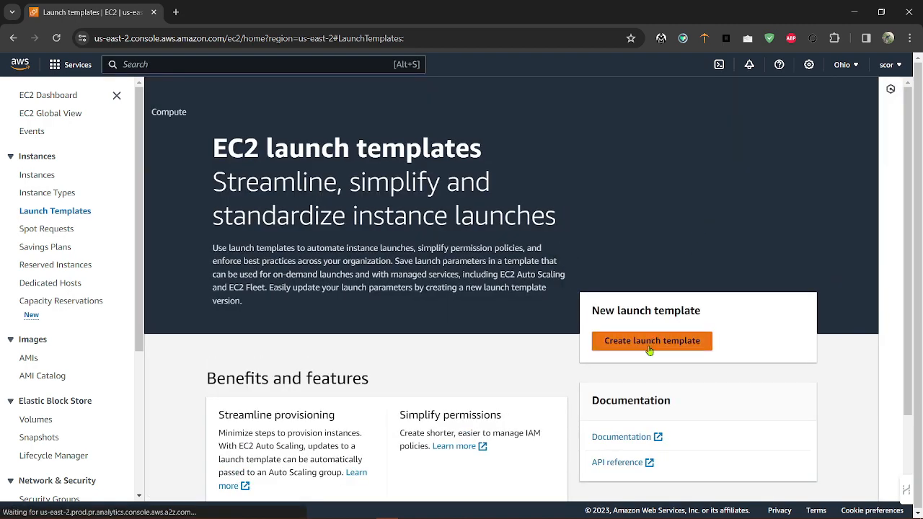
Start a new EC2 launch template with myLT as both its name and its version description
{"action": "left_click", "coordinate": [649, 349]}
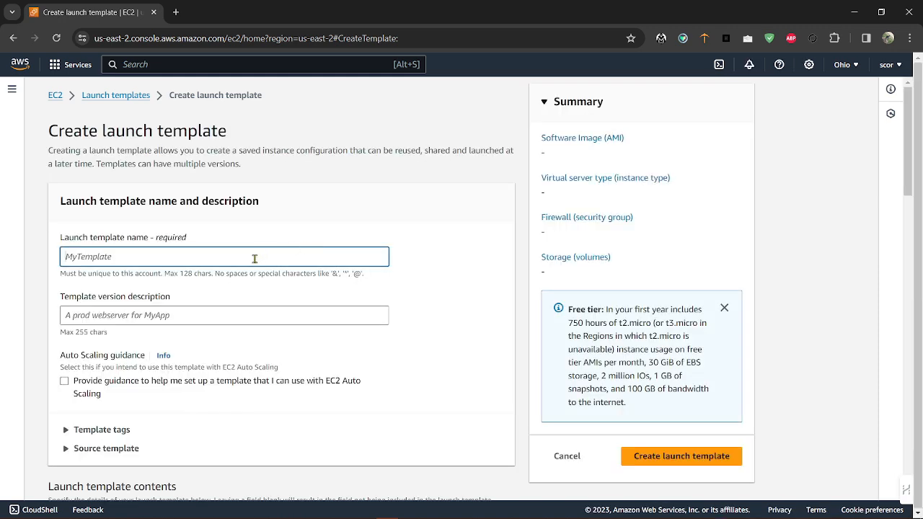
{"action": "type", "text": "myLT"}
{"action": "key", "text": "ctrl+a"}
{"action": "key", "text": "ctrl+c"}
{"action": "left_click", "coordinate": [157, 308]}
{"action": "key", "text": "ctrl+v"}
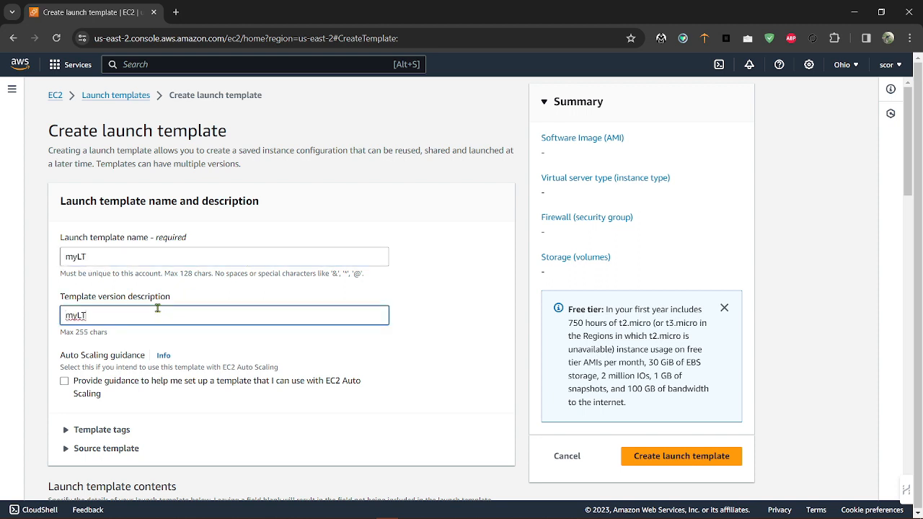
Choose the Amazon Linux quick-start image as the template's AMI
{"action": "scroll", "coordinate": [158, 308], "scroll_direction": "down", "scroll_amount": 3}
{"action": "scroll", "coordinate": [157, 308], "scroll_direction": "down", "scroll_amount": 2}
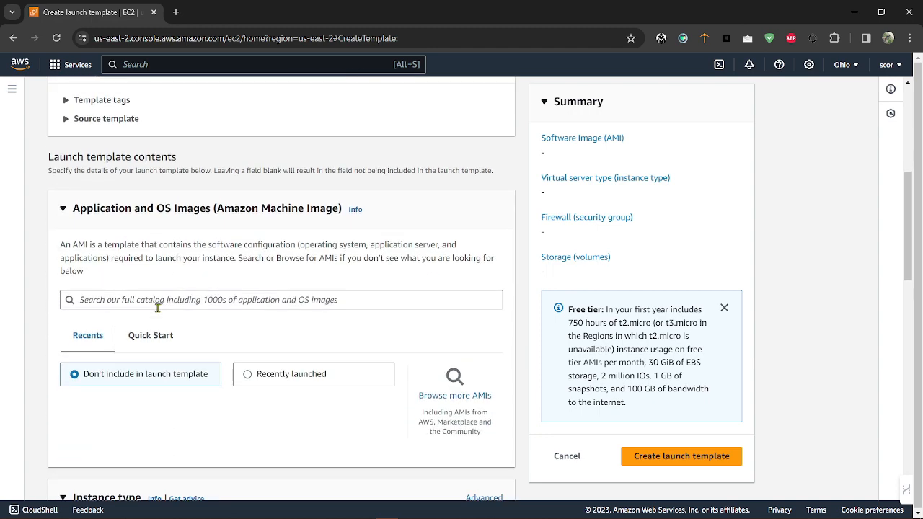
{"action": "scroll", "coordinate": [157, 309], "scroll_direction": "down", "scroll_amount": 3}
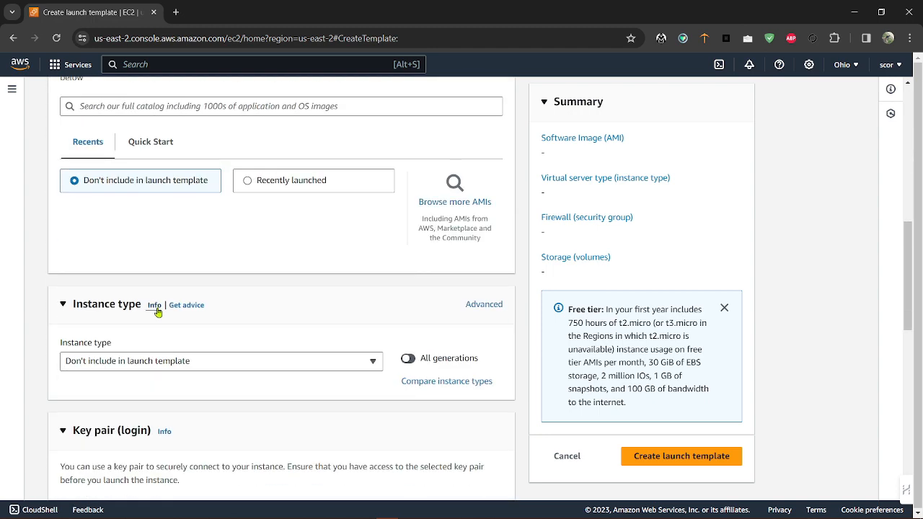
{"action": "left_click", "coordinate": [153, 140]}
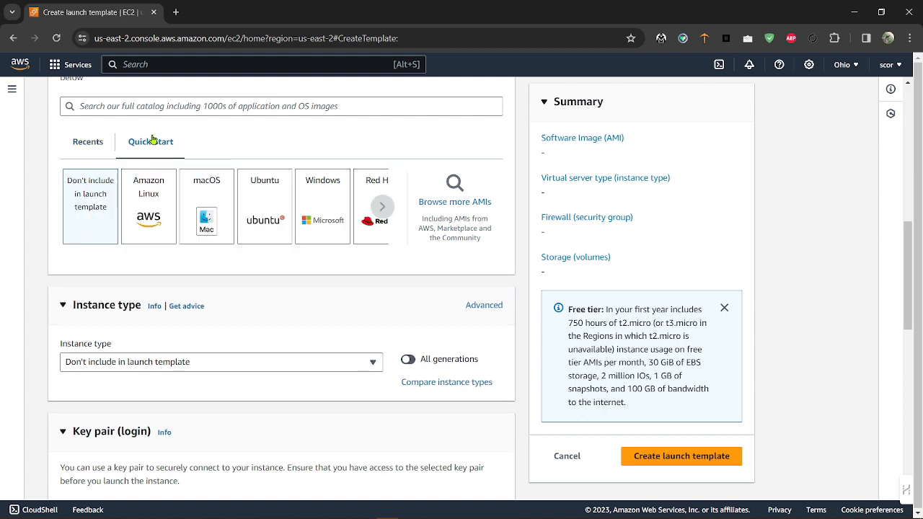
{"action": "left_click", "coordinate": [155, 218]}
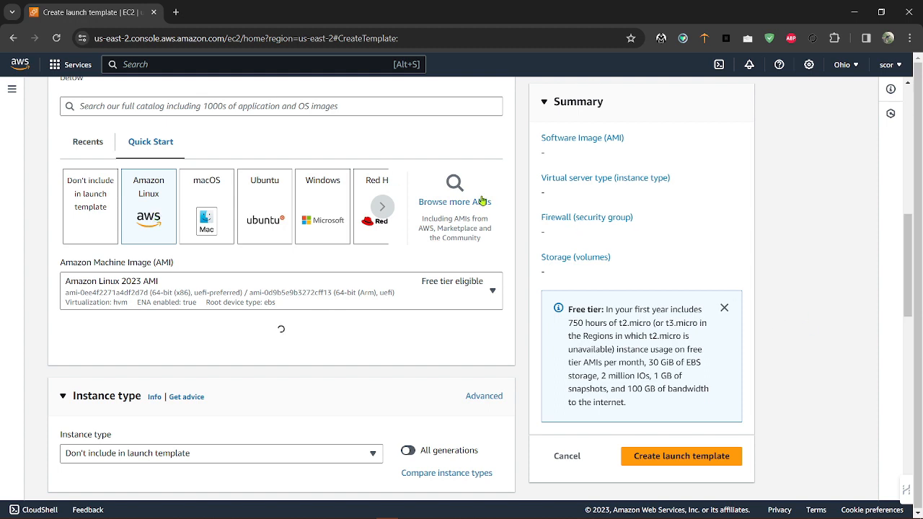
Set the launch template's instance type to t2.micro
{"action": "scroll", "coordinate": [490, 173], "scroll_direction": "down", "scroll_amount": 3}
{"action": "scroll", "coordinate": [264, 207], "scroll_direction": "up", "scroll_amount": 2}
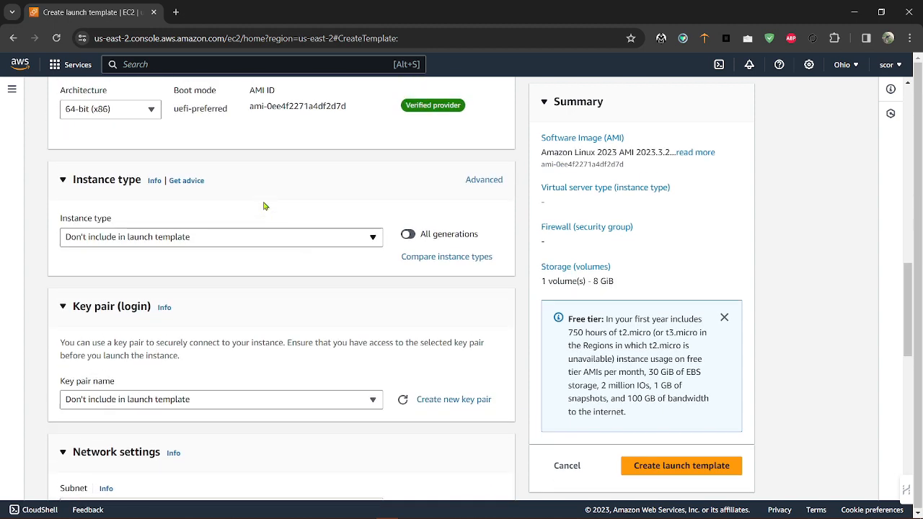
{"action": "scroll", "coordinate": [264, 208], "scroll_direction": "down", "scroll_amount": 3}
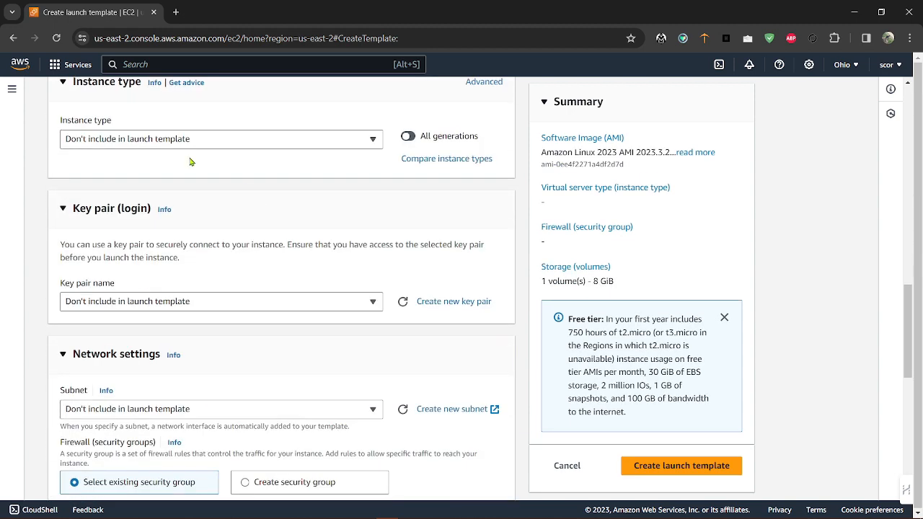
{"action": "left_click", "coordinate": [226, 148]}
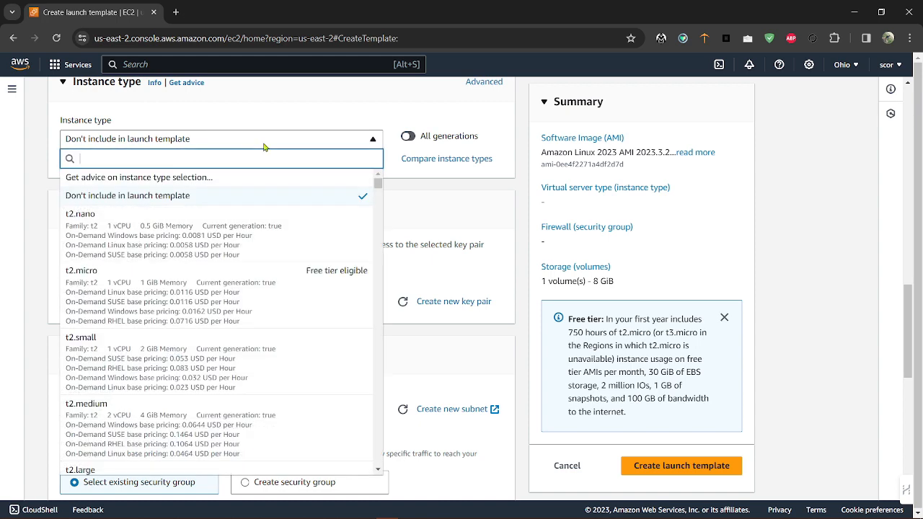
{"action": "left_click", "coordinate": [158, 299]}
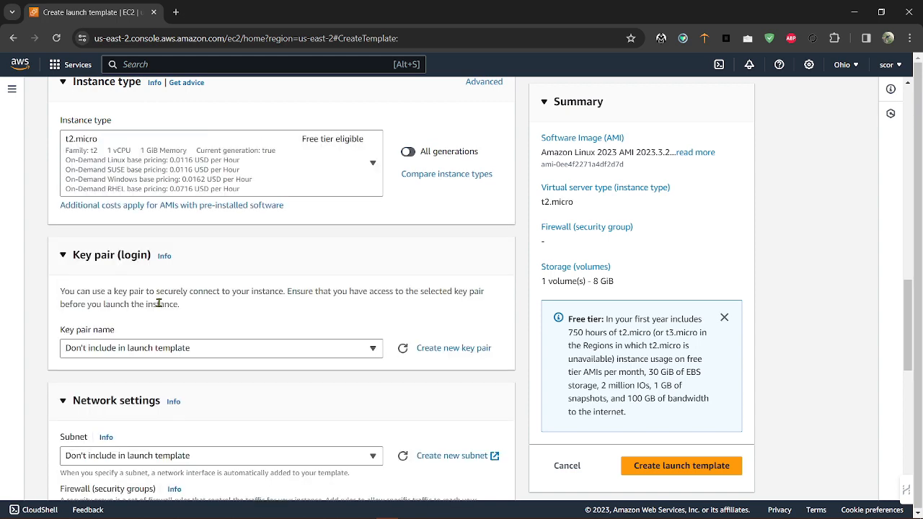
Select Linux_key as the login key pair for the launch template
{"action": "scroll", "coordinate": [157, 301], "scroll_direction": "down", "scroll_amount": 2}
{"action": "left_click", "coordinate": [220, 247]}
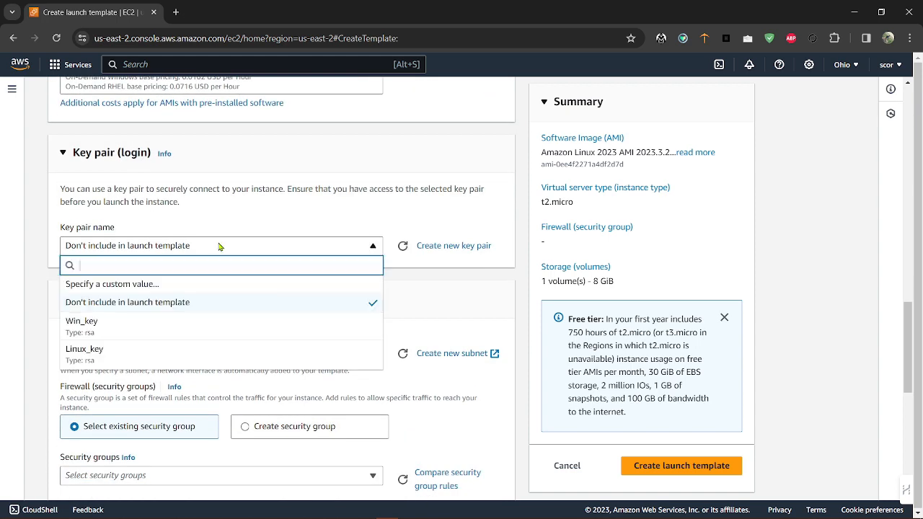
{"action": "left_click", "coordinate": [137, 360]}
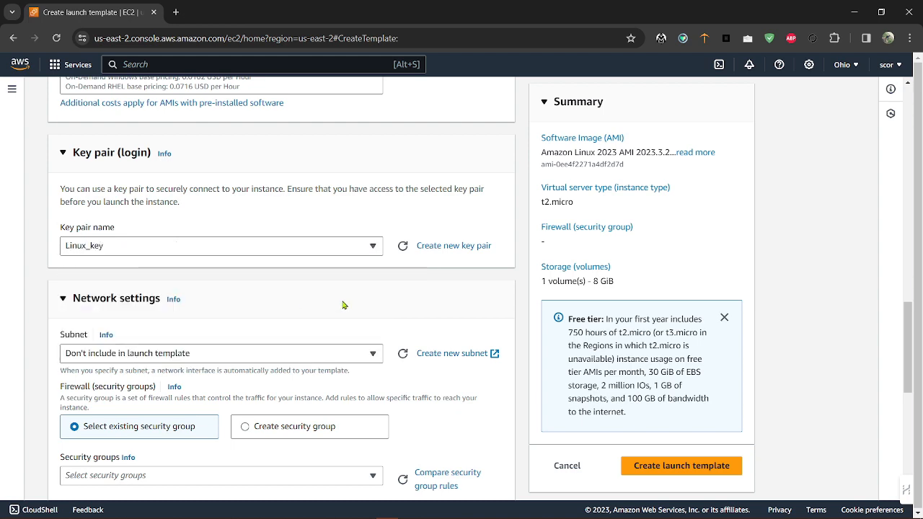
Choose to create a new security group in the template's network settings and name it mysg
{"action": "scroll", "coordinate": [344, 305], "scroll_direction": "down", "scroll_amount": 4}
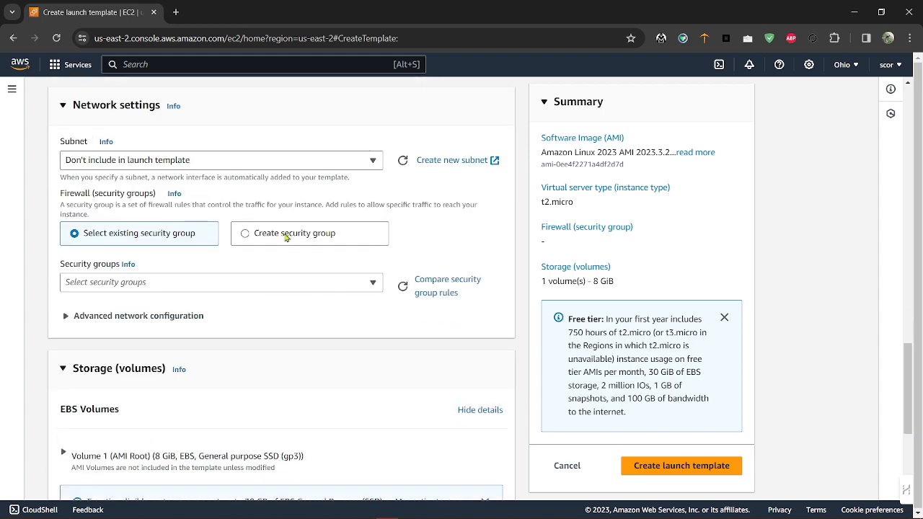
{"action": "left_click", "coordinate": [286, 235]}
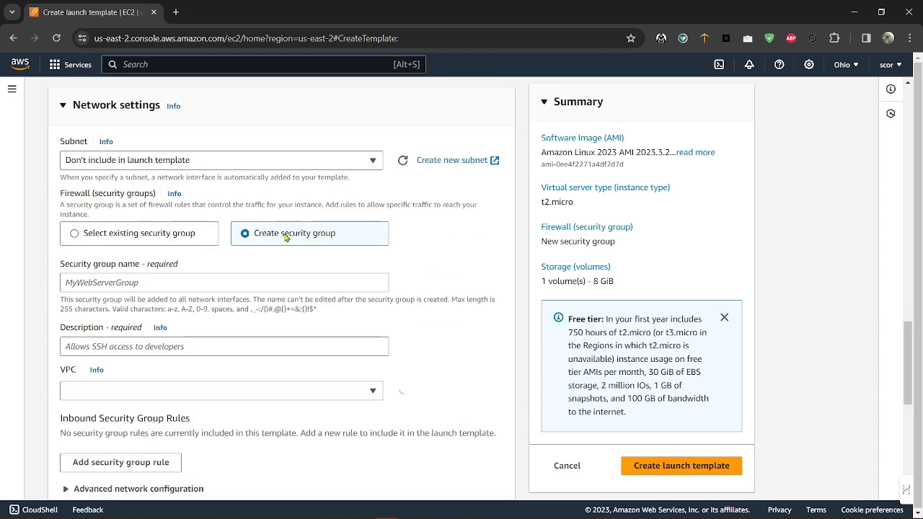
{"action": "left_click", "coordinate": [160, 286]}
{"action": "type", "text": "m"}
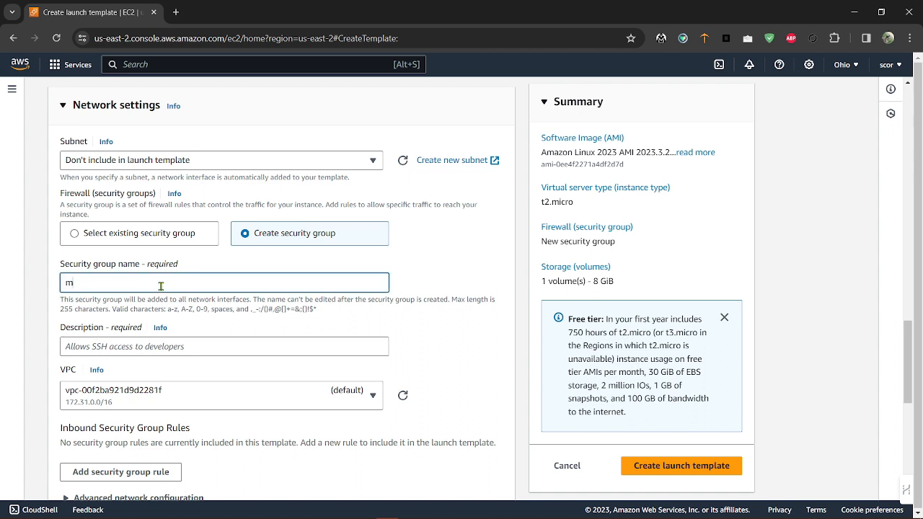
{"action": "type", "text": "gysg"}
{"action": "scroll", "coordinate": [161, 286], "scroll_direction": "down", "scroll_amount": 1}
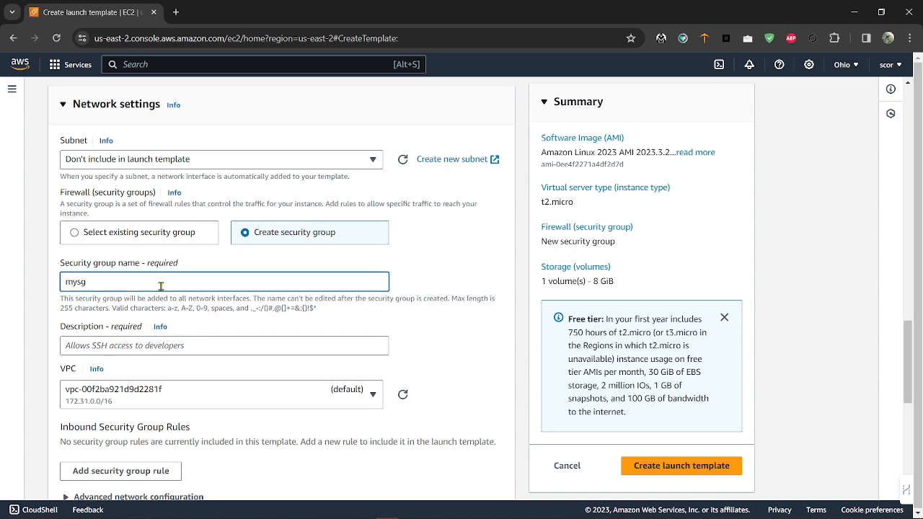
Enter sg as the security group's description and create the launch template
{"action": "left_click", "coordinate": [142, 247]}
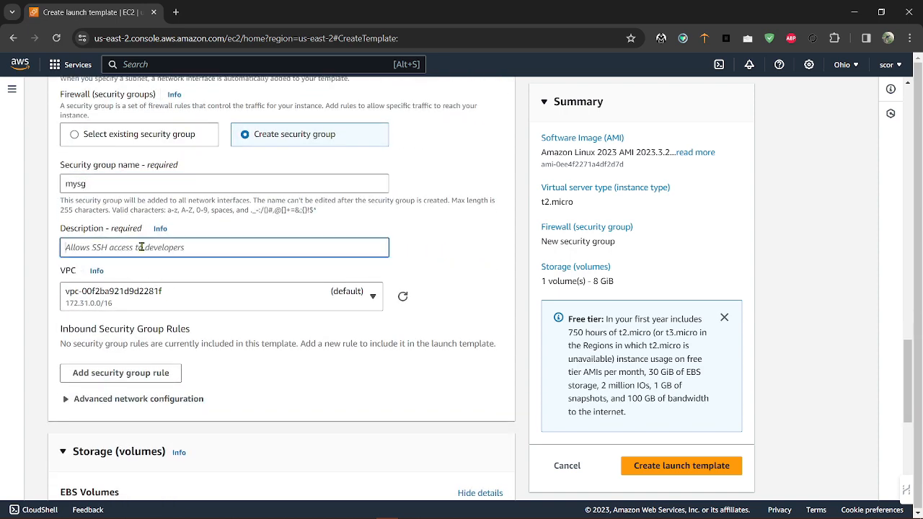
{"action": "type", "text": "sg"}
{"action": "scroll", "coordinate": [141, 248], "scroll_direction": "down", "scroll_amount": 5}
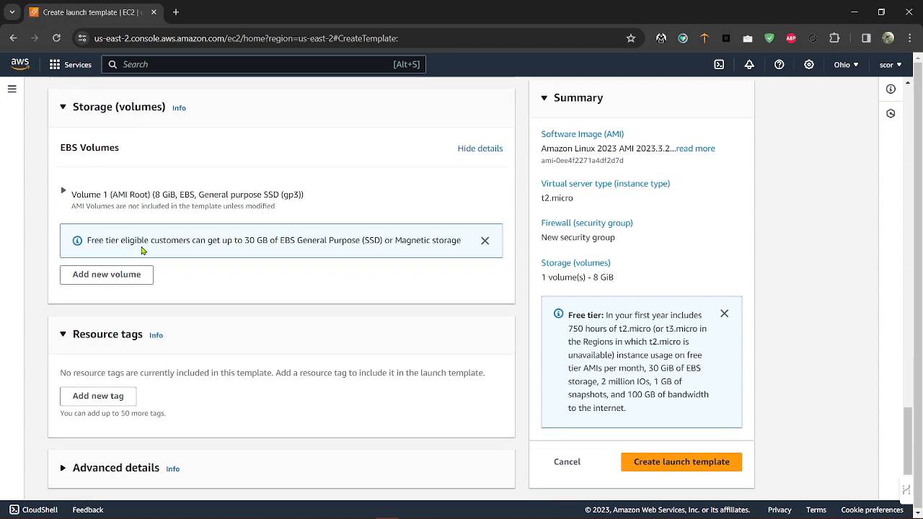
{"action": "left_click", "coordinate": [687, 475]}
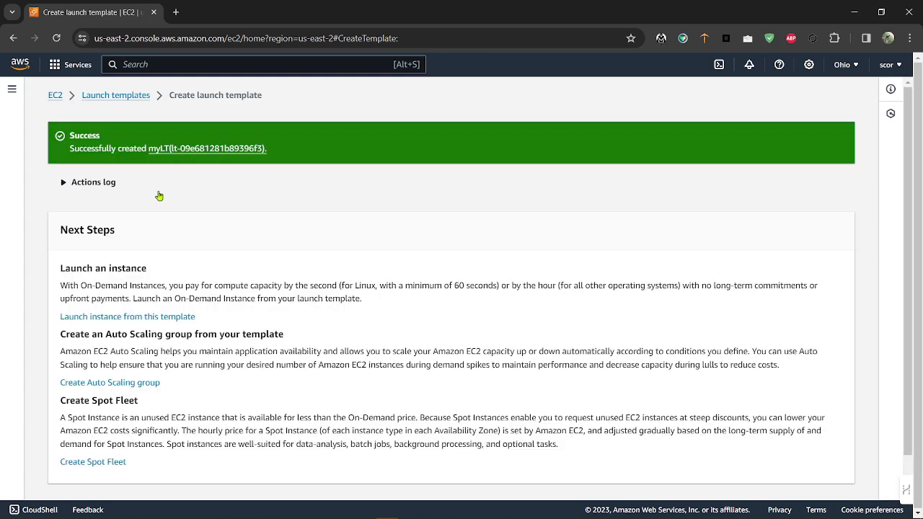
Start creating a new Auto Scaling group in EC2 and name it myasg
{"action": "left_click", "coordinate": [57, 104]}
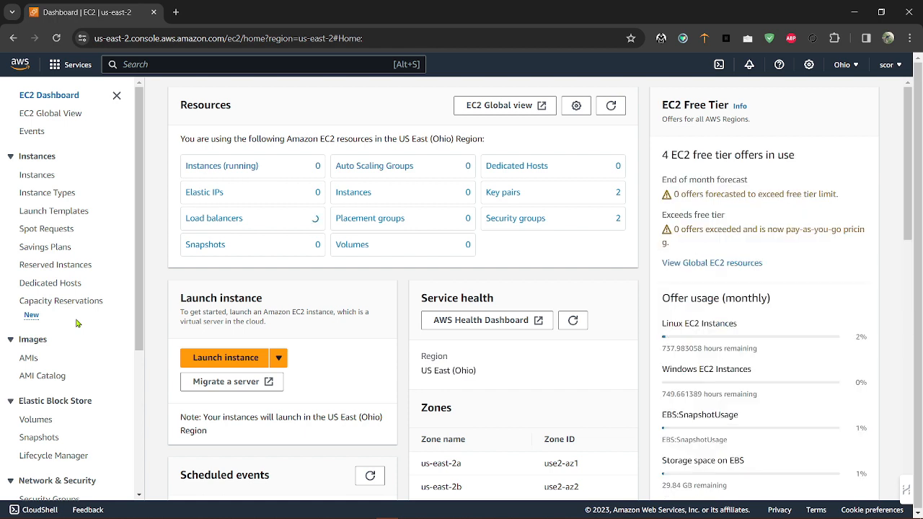
{"action": "scroll", "coordinate": [78, 324], "scroll_direction": "down", "scroll_amount": 3}
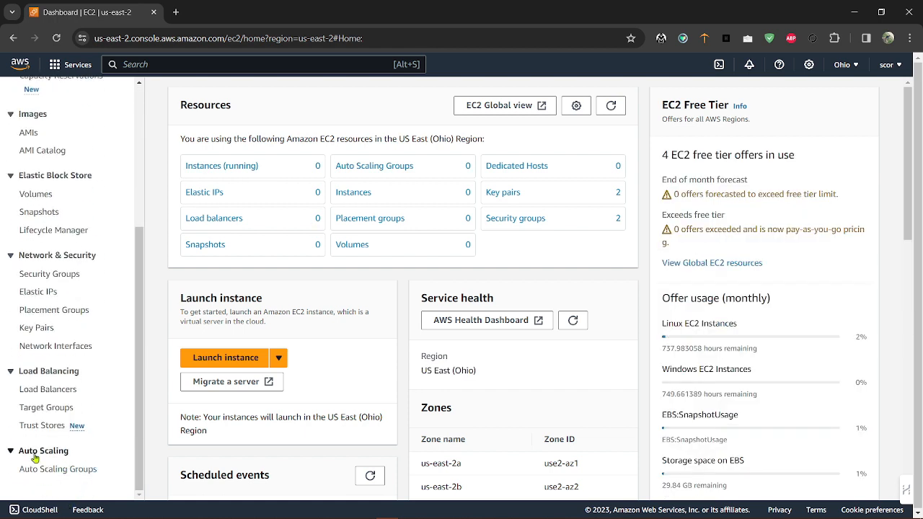
{"action": "left_click", "coordinate": [47, 470]}
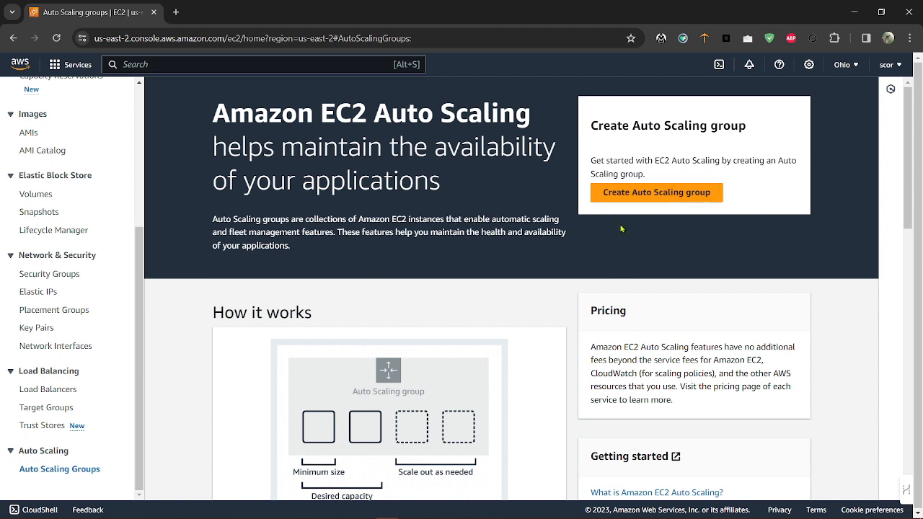
{"action": "left_click", "coordinate": [658, 193]}
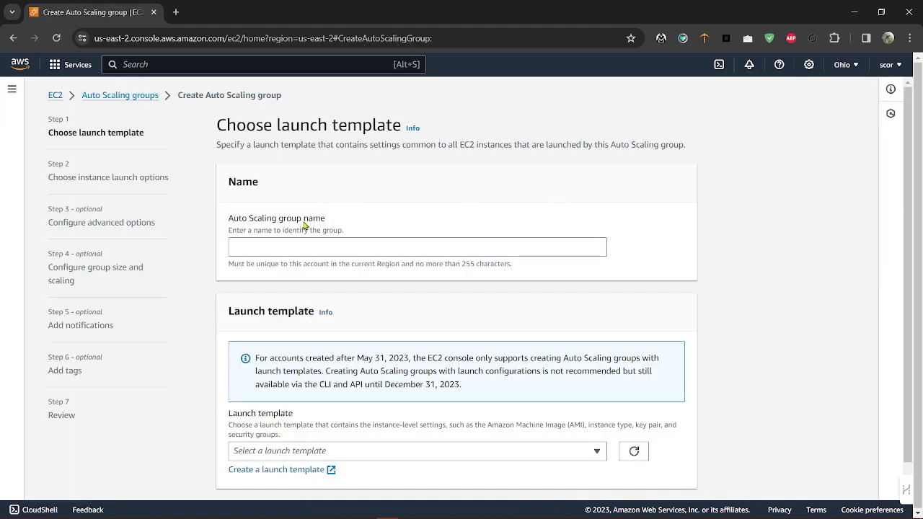
{"action": "left_click", "coordinate": [291, 246]}
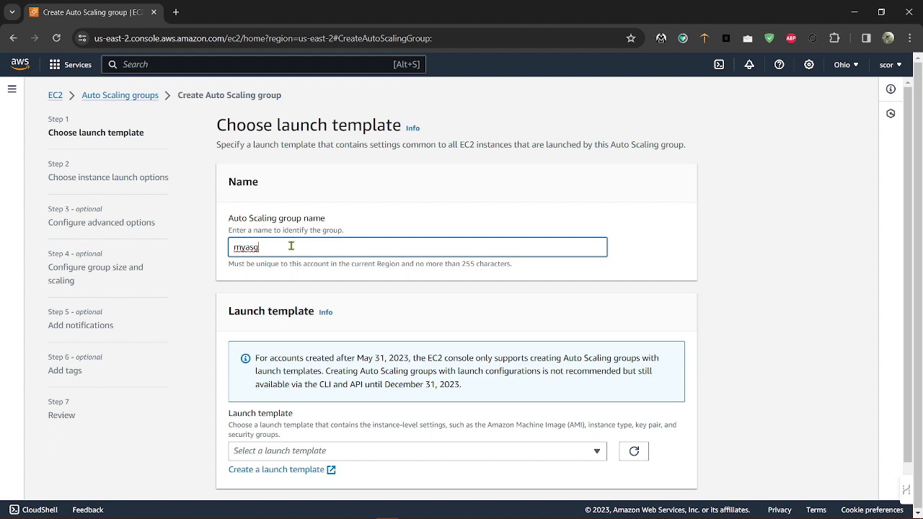
Select myLT as the launch template for the Auto Scaling group
{"action": "scroll", "coordinate": [292, 246], "scroll_direction": "down", "scroll_amount": 1}
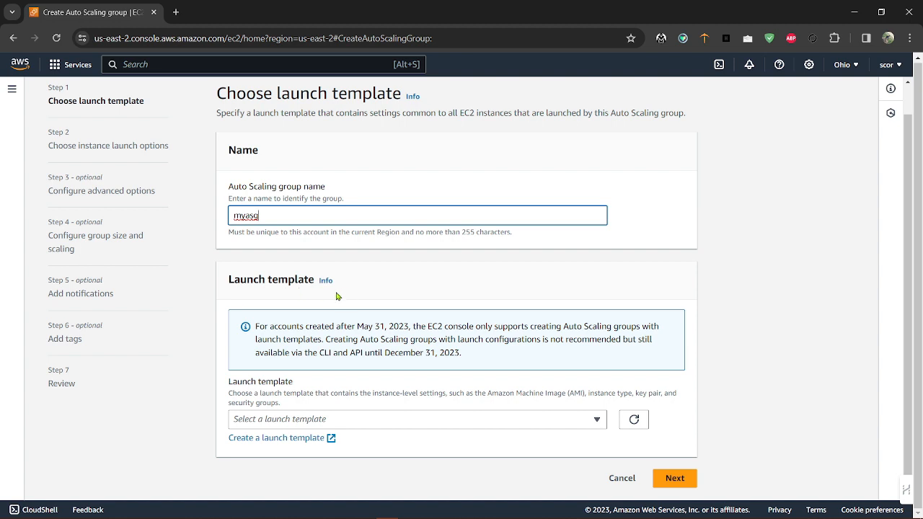
{"action": "left_click", "coordinate": [598, 422]}
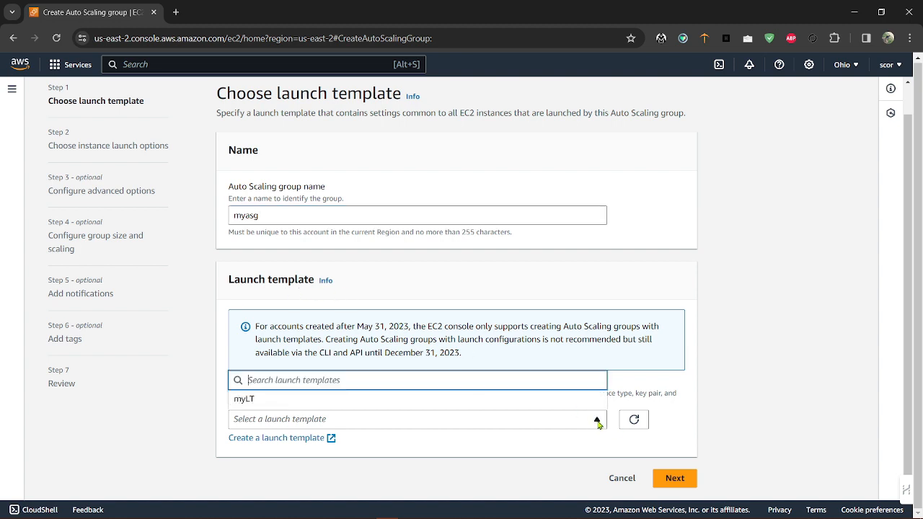
{"action": "left_click", "coordinate": [472, 399]}
{"action": "scroll", "coordinate": [525, 469], "scroll_direction": "down", "scroll_amount": 4}
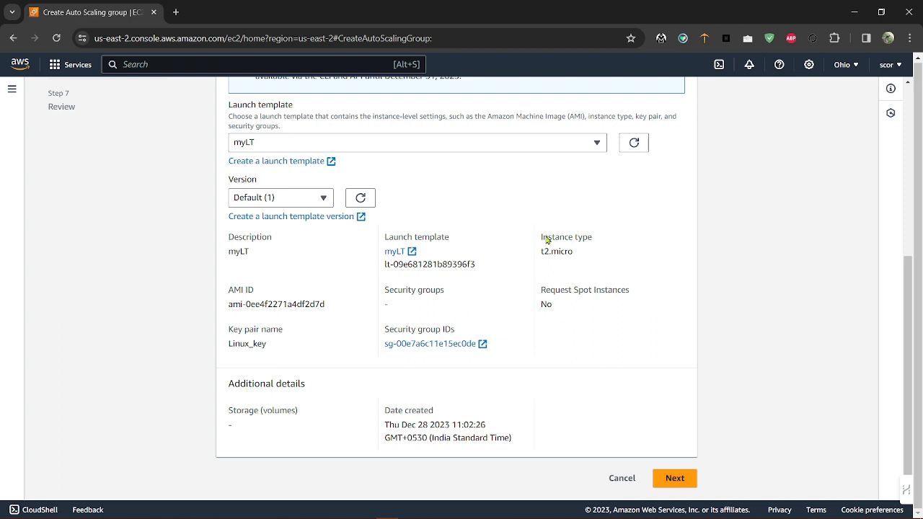
Review the launch template's instance type, AMI ID and key pair name, and continue to the instance launch options
{"action": "left_click_drag", "start_coordinate": [564, 251], "coordinate": [524, 255]}
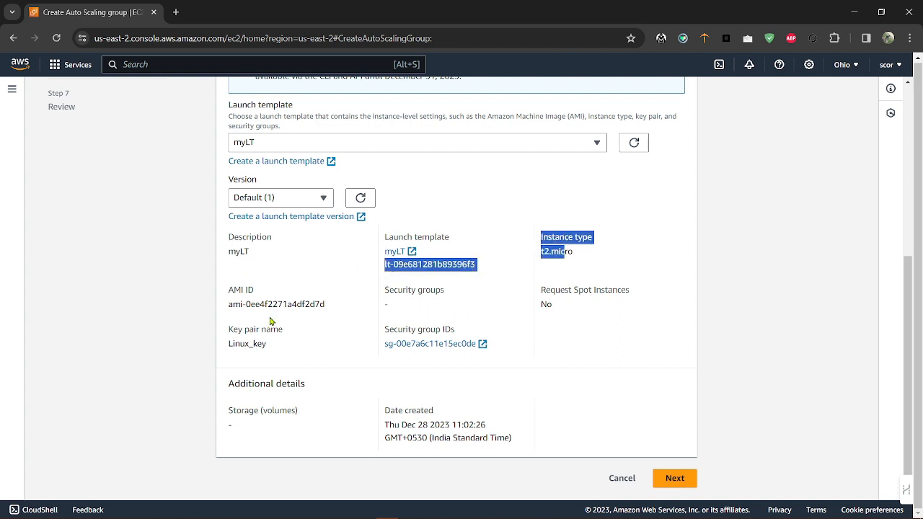
{"action": "left_click_drag", "start_coordinate": [270, 306], "coordinate": [231, 305]}
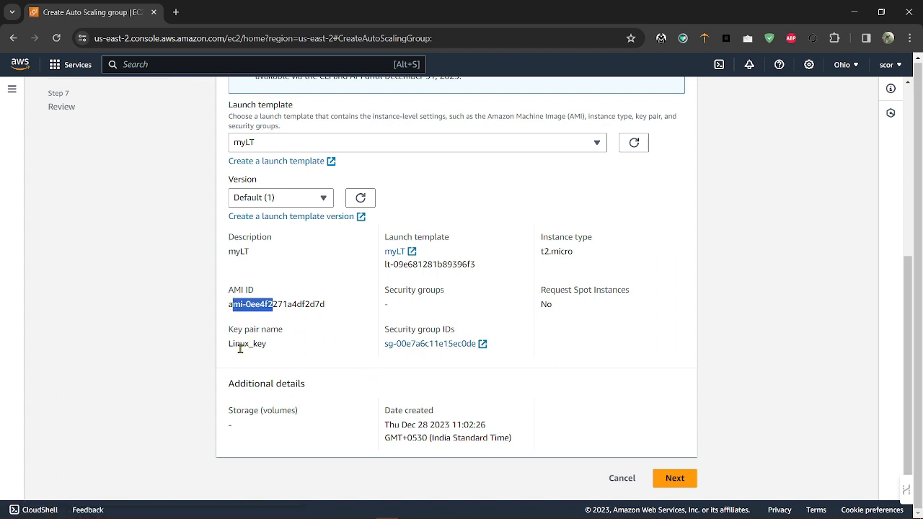
{"action": "left_click_drag", "start_coordinate": [263, 344], "coordinate": [228, 345]}
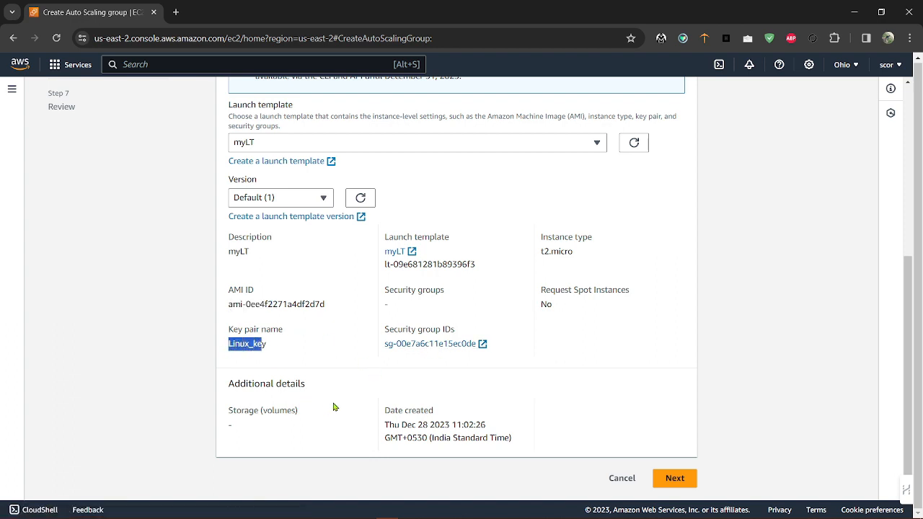
{"action": "left_click", "coordinate": [606, 390]}
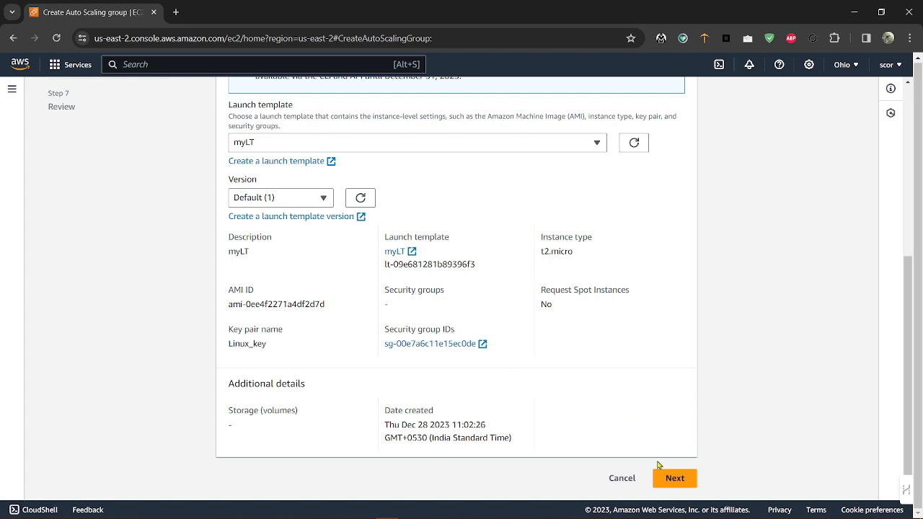
{"action": "left_click", "coordinate": [675, 479]}
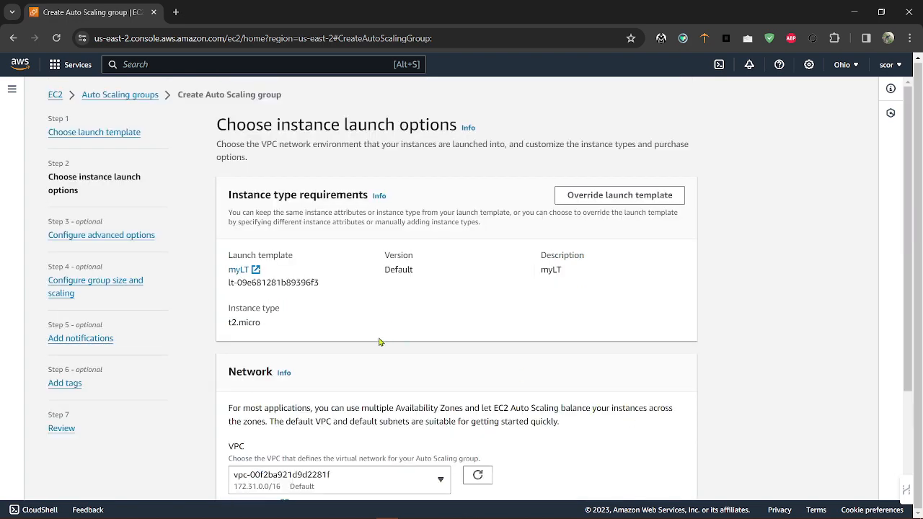
Add the default us-east-2a subnet (172.31.0.0/20) to the Auto Scaling group's network
{"action": "scroll", "coordinate": [380, 340], "scroll_direction": "down", "scroll_amount": 2}
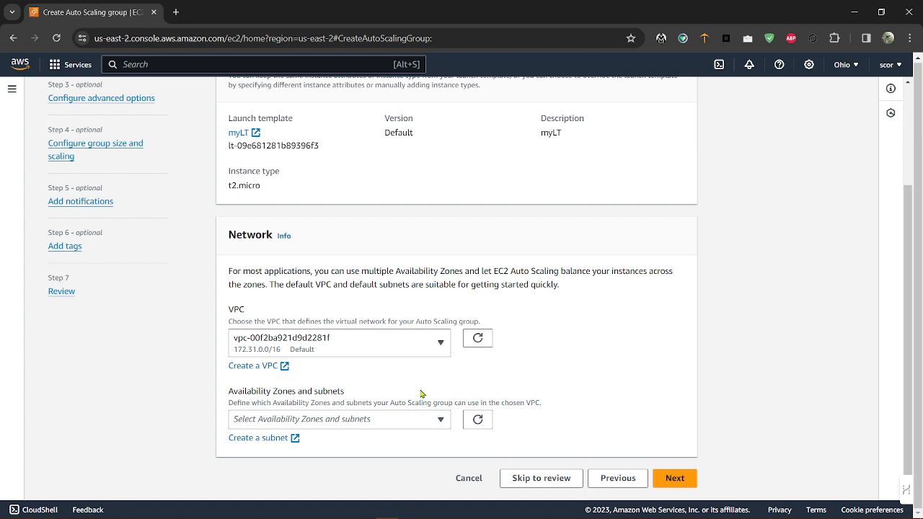
{"action": "left_click", "coordinate": [380, 426]}
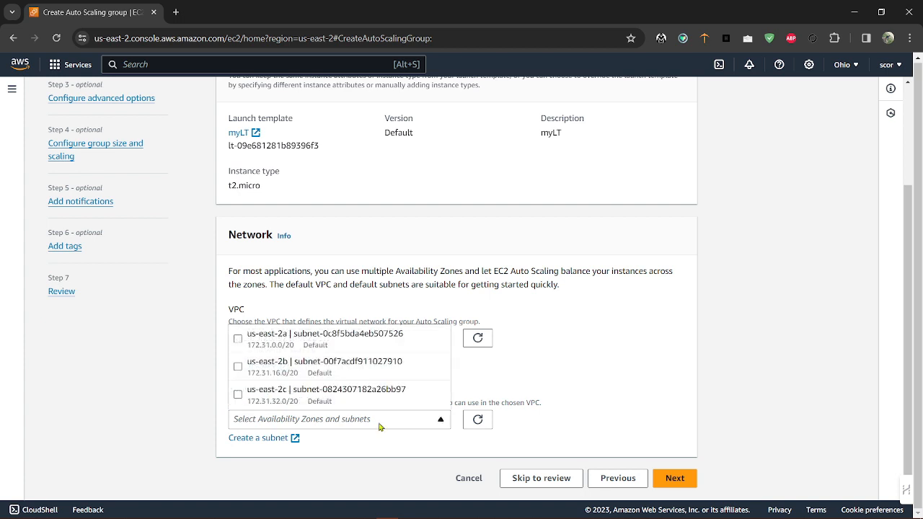
{"action": "left_click", "coordinate": [267, 337]}
{"action": "left_click", "coordinate": [537, 376]}
{"action": "scroll", "coordinate": [538, 375], "scroll_direction": "down", "scroll_amount": 1}
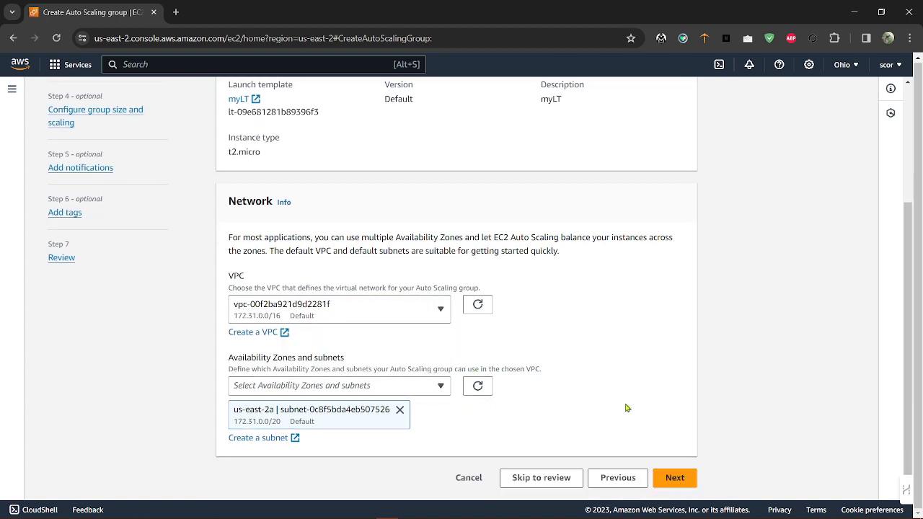
Keep the default advanced options, with no load balancer and no VPC Lattice service, and continue to group size and scaling
{"action": "left_click", "coordinate": [671, 481]}
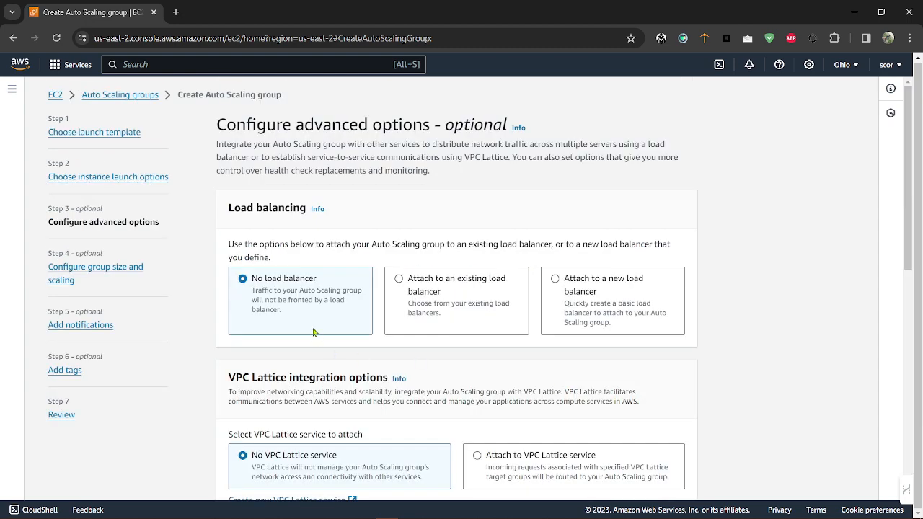
{"action": "scroll", "coordinate": [314, 332], "scroll_direction": "down", "scroll_amount": 3}
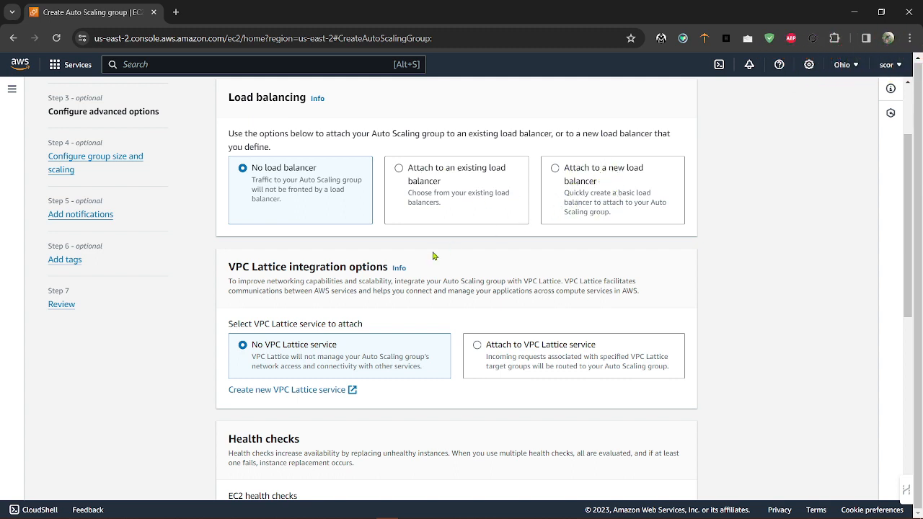
{"action": "scroll", "coordinate": [433, 256], "scroll_direction": "down", "scroll_amount": 1}
{"action": "scroll", "coordinate": [434, 255], "scroll_direction": "down", "scroll_amount": 1}
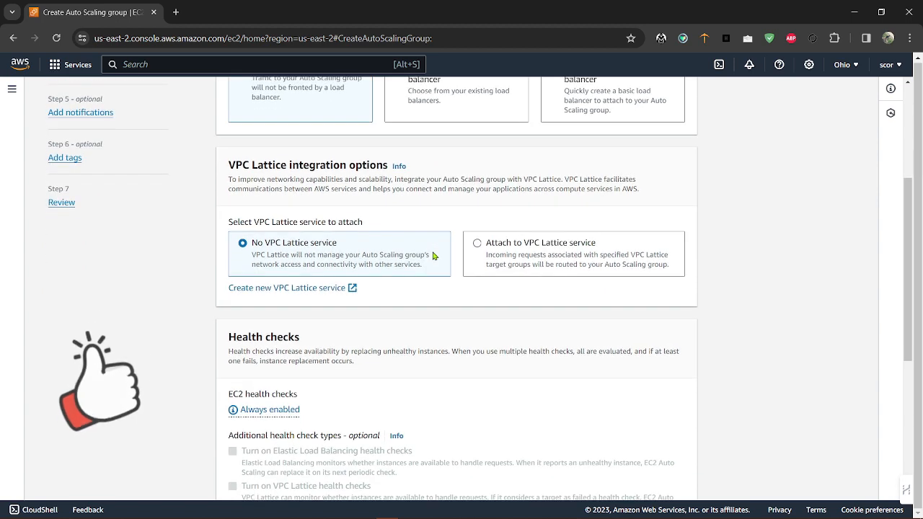
{"action": "scroll", "coordinate": [434, 256], "scroll_direction": "down", "scroll_amount": 1}
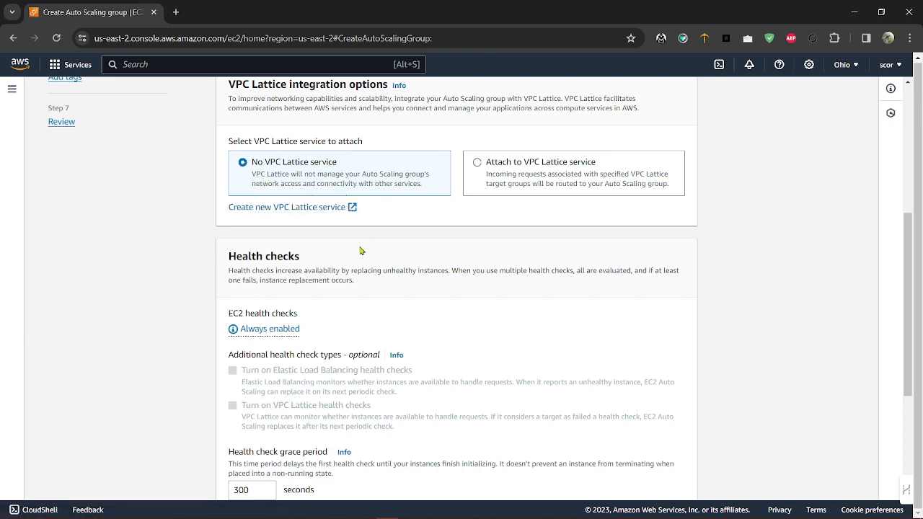
{"action": "scroll", "coordinate": [362, 248], "scroll_direction": "down", "scroll_amount": 1}
{"action": "scroll", "coordinate": [361, 246], "scroll_direction": "down", "scroll_amount": 1}
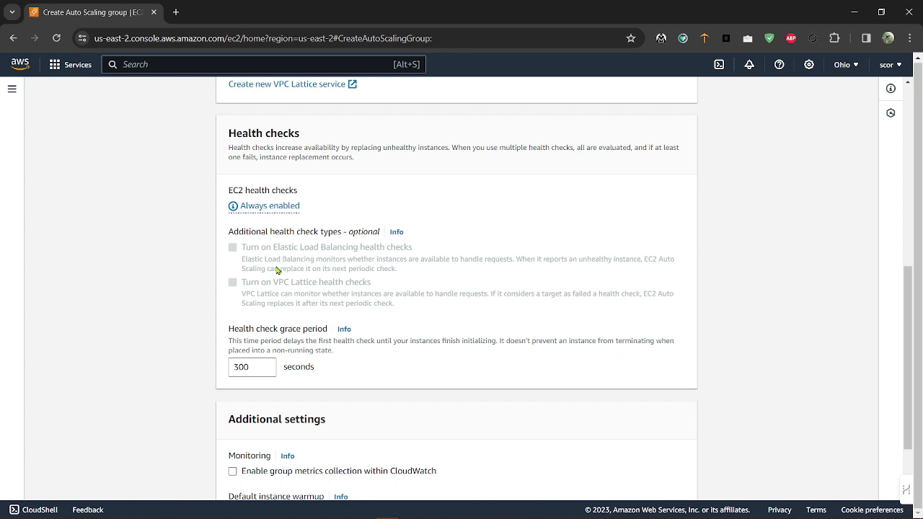
{"action": "scroll", "coordinate": [277, 270], "scroll_direction": "down", "scroll_amount": 2}
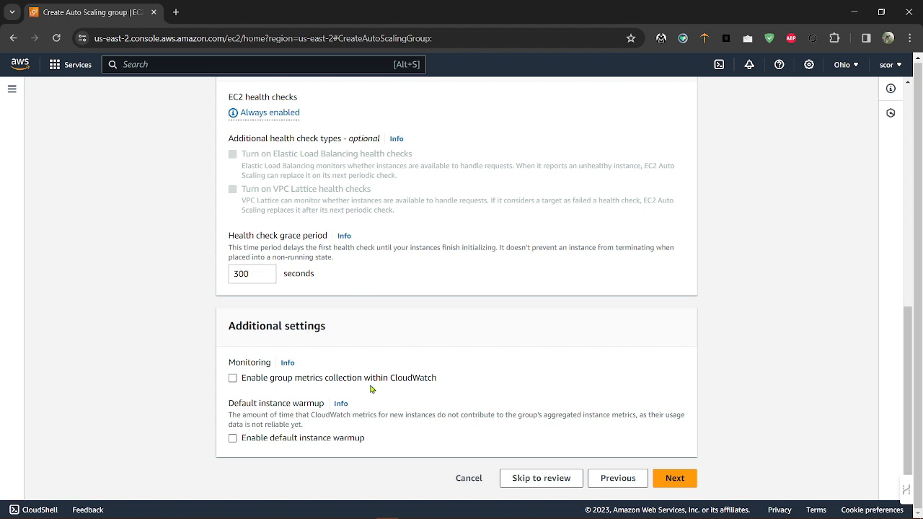
{"action": "left_click", "coordinate": [671, 478]}
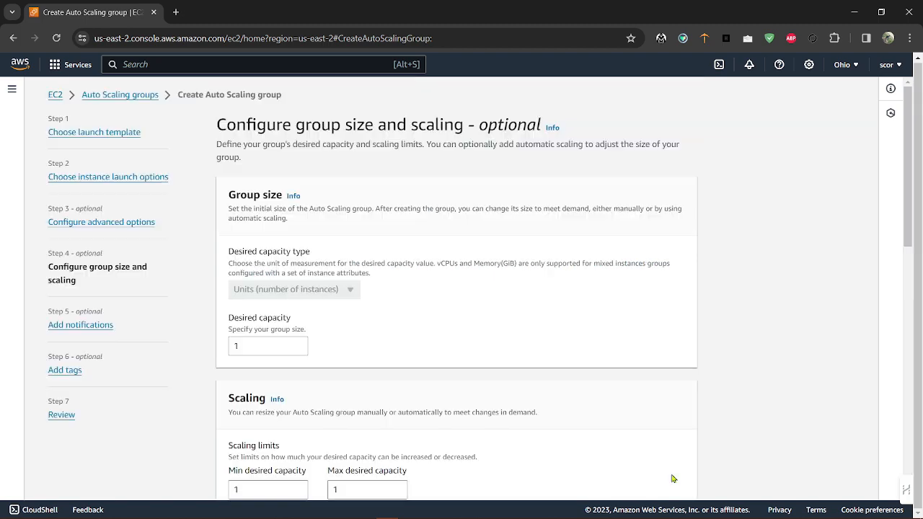
Set the Auto Scaling group's desired capacity to 2
{"action": "scroll", "coordinate": [392, 344], "scroll_direction": "down", "scroll_amount": 2}
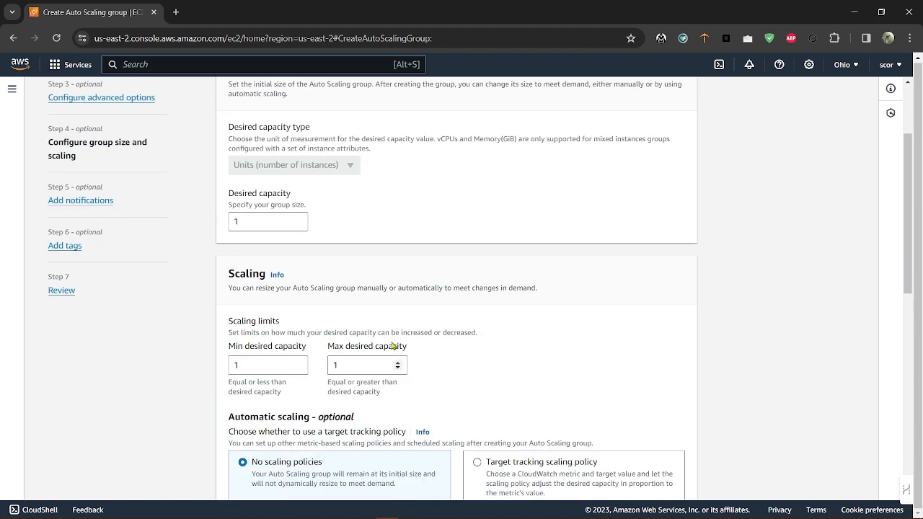
{"action": "scroll", "coordinate": [393, 346], "scroll_direction": "up", "scroll_amount": 1}
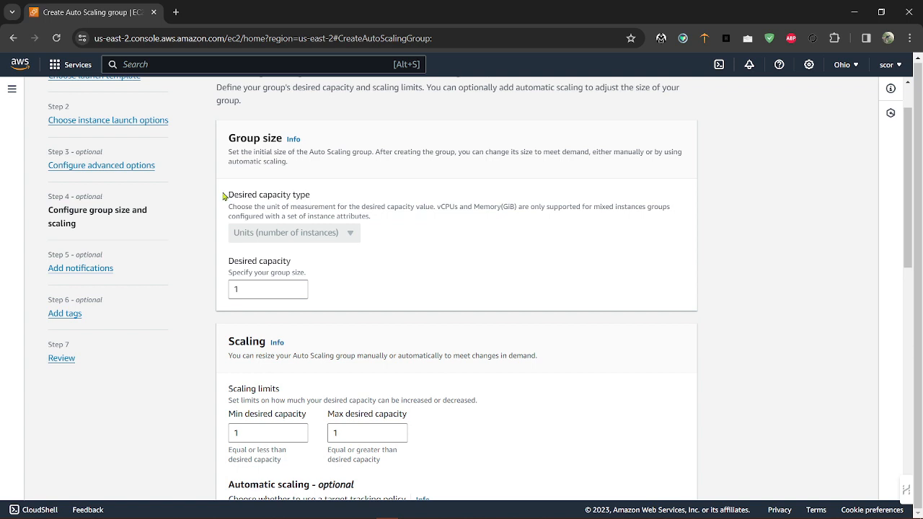
{"action": "scroll", "coordinate": [348, 264], "scroll_direction": "down", "scroll_amount": 2}
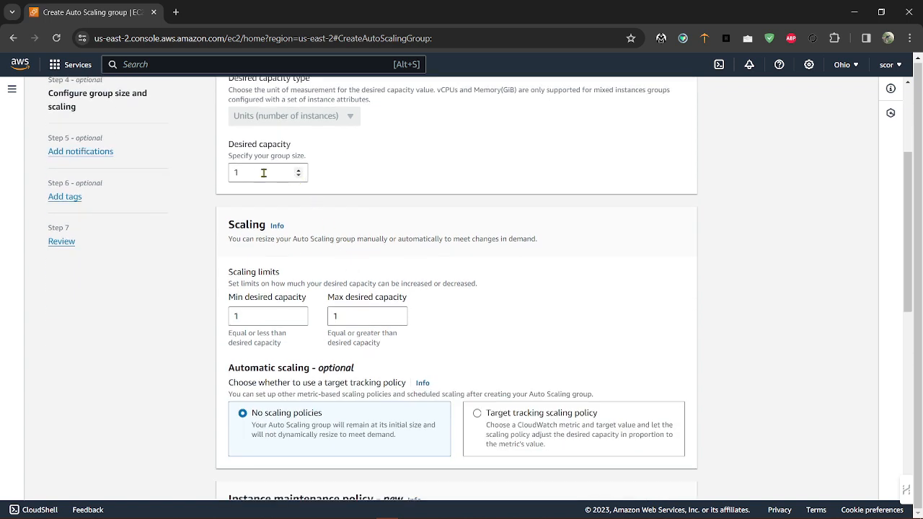
{"action": "left_click", "coordinate": [238, 174]}
{"action": "left_click", "coordinate": [386, 175]}
{"action": "left_click", "coordinate": [252, 171]}
{"action": "key", "text": "BackSpace"}
{"action": "type", "text": "0"}
{"action": "key", "text": "BackSpace"}
{"action": "type", "text": "2"}
{"action": "key", "text": "BackSpace"}
{"action": "type", "text": "0"}
{"action": "key", "text": "BackSpace"}
{"action": "type", "text": "1"}
{"action": "key", "text": "BackSpace"}
{"action": "type", "text": "0"}
{"action": "key", "text": "BackSpace"}
{"action": "type", "text": "2"}
Set the max desired capacity in the scaling limits to 2
{"action": "scroll", "coordinate": [330, 220], "scroll_direction": "down", "scroll_amount": 1}
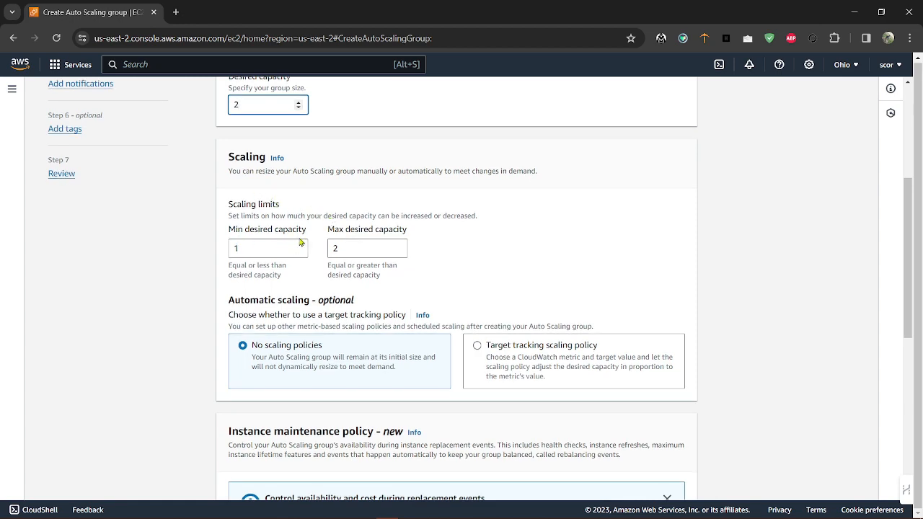
{"action": "scroll", "coordinate": [302, 244], "scroll_direction": "down", "scroll_amount": 1}
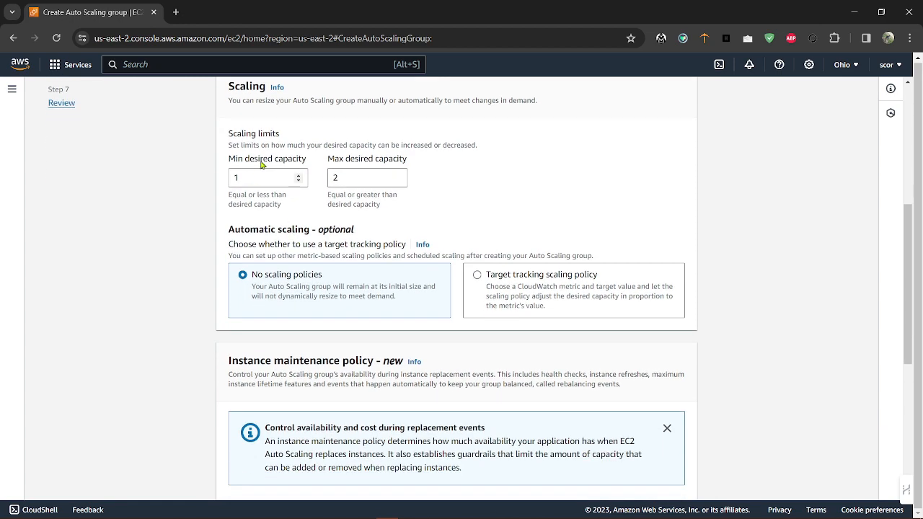
{"action": "left_click", "coordinate": [254, 176]}
{"action": "left_click_drag", "start_coordinate": [351, 179], "coordinate": [334, 178]}
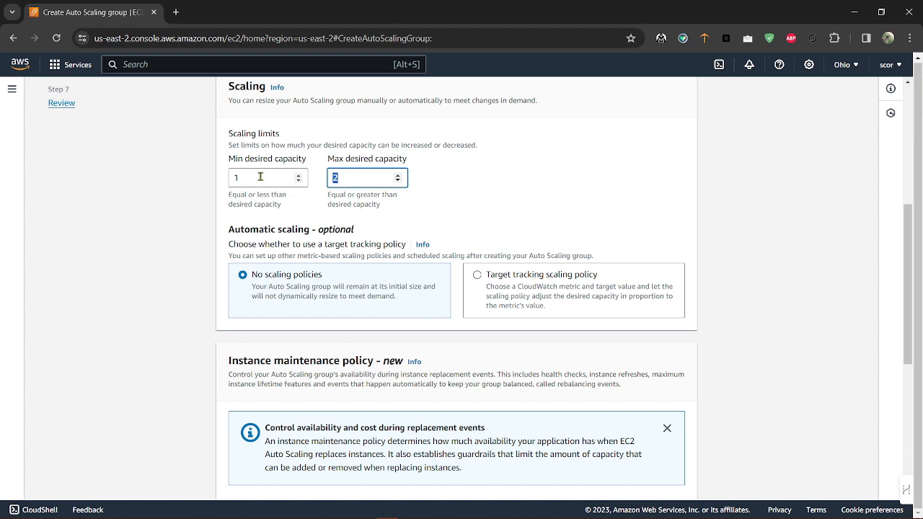
{"action": "left_click", "coordinate": [348, 181]}
{"action": "type", "text": "10"}
{"action": "key", "text": "BackSpace"}
{"action": "key", "text": "BackSpace"}
{"action": "type", "text": "0"}
{"action": "key", "text": "BackSpace"}
{"action": "type", "text": "20"}
{"action": "key", "text": "BackSpace"}
{"action": "key", "text": "BackSpace"}
{"action": "type", "text": "0"}
{"action": "key", "text": "BackSpace"}
{"action": "type", "text": "22"}
{"action": "key", "text": "BackSpace"}
Keep no scaling policies and no instance maintenance policy, and continue to the notifications
{"action": "scroll", "coordinate": [315, 270], "scroll_direction": "down", "scroll_amount": 1}
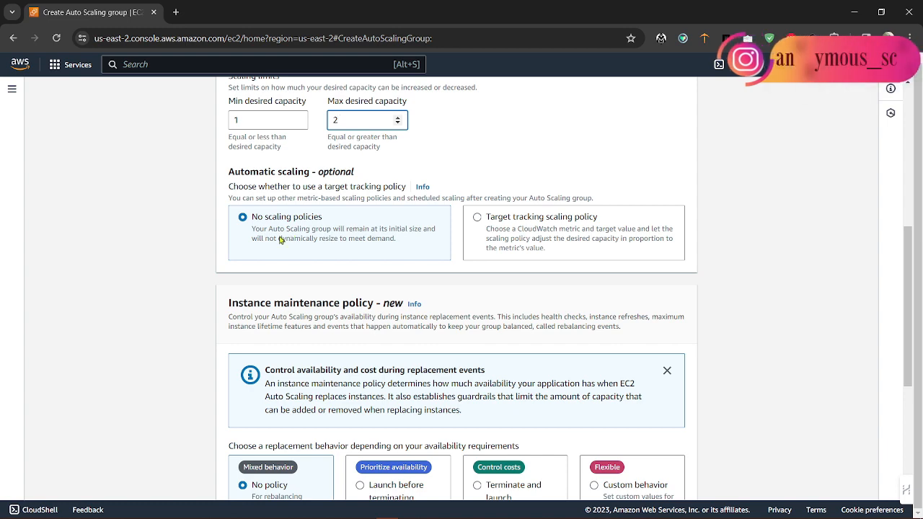
{"action": "scroll", "coordinate": [373, 238], "scroll_direction": "down", "scroll_amount": 3}
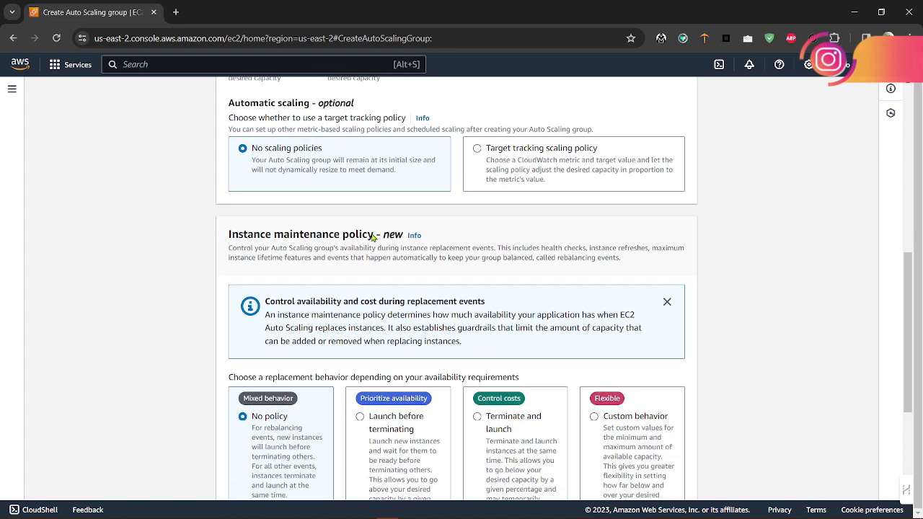
{"action": "scroll", "coordinate": [373, 238], "scroll_direction": "down", "scroll_amount": 1}
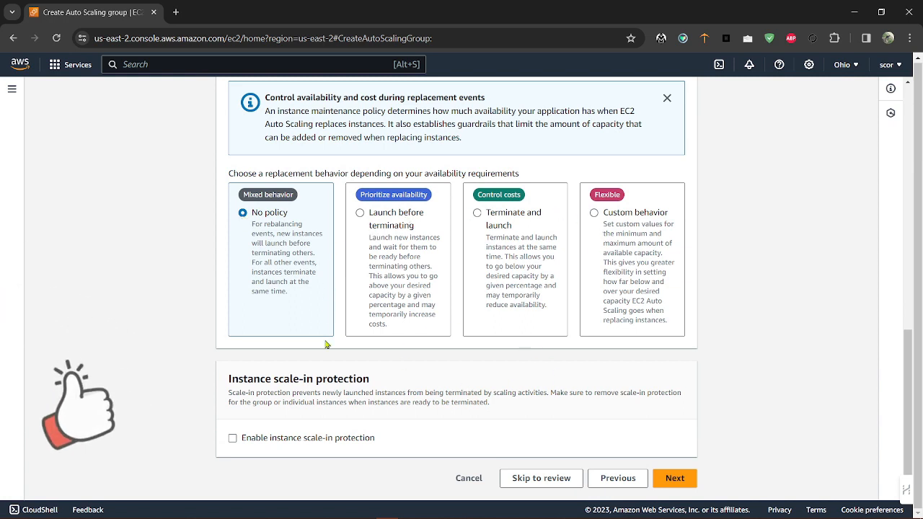
{"action": "left_click", "coordinate": [675, 479]}
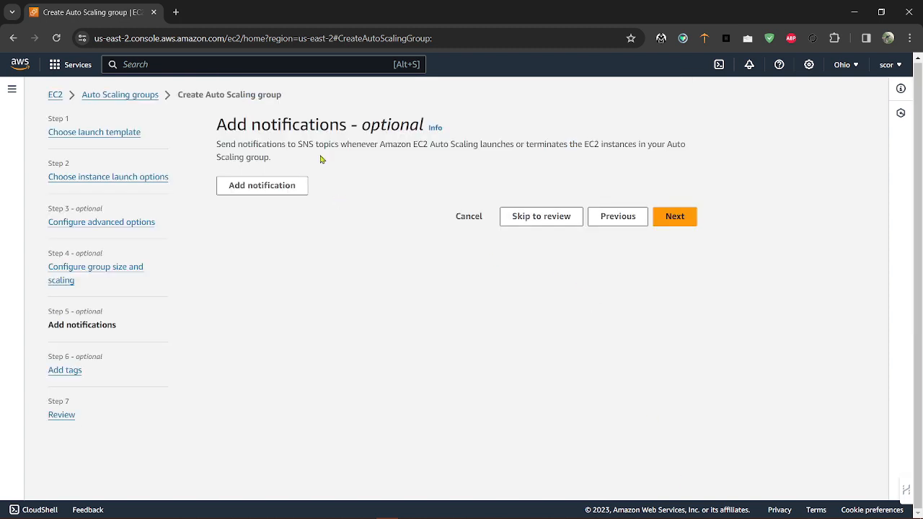
{"action": "left_click", "coordinate": [255, 194]}
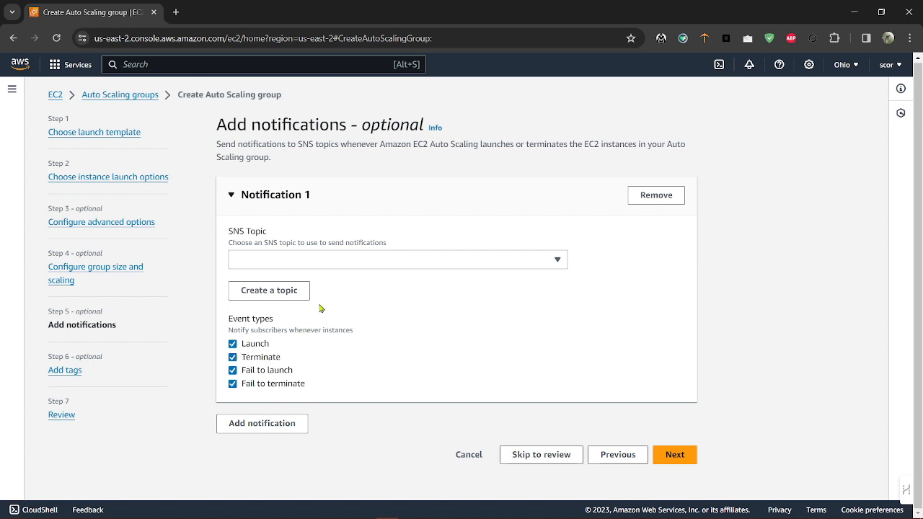
{"action": "left_click", "coordinate": [557, 261]}
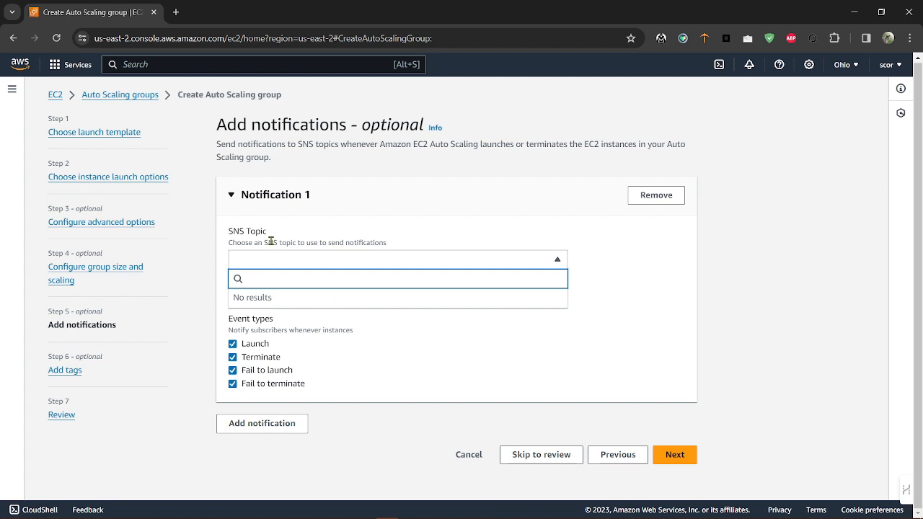
{"action": "left_click_drag", "start_coordinate": [270, 240], "coordinate": [226, 238]}
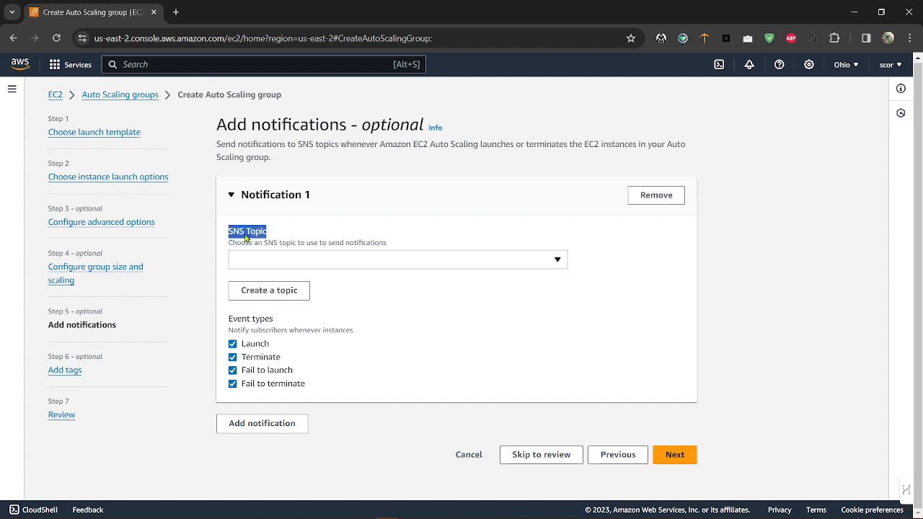
{"action": "left_click", "coordinate": [246, 238]}
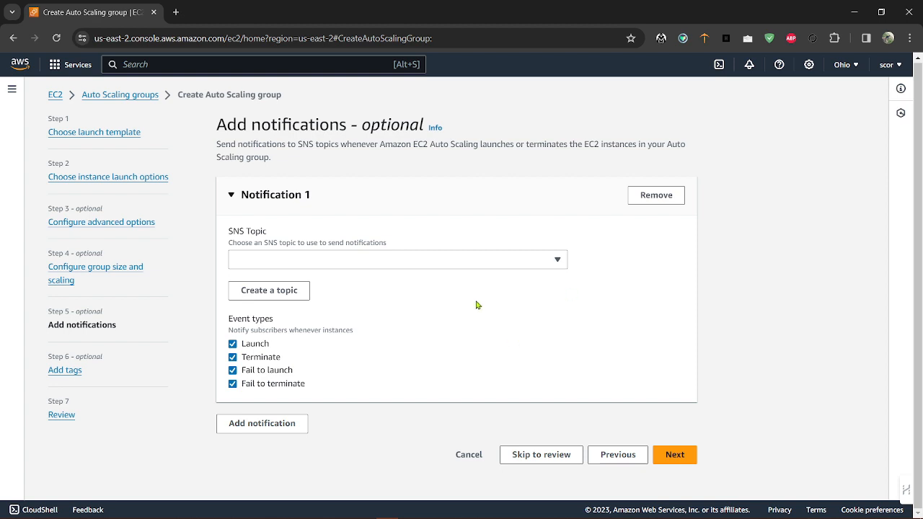
{"action": "left_click", "coordinate": [655, 196]}
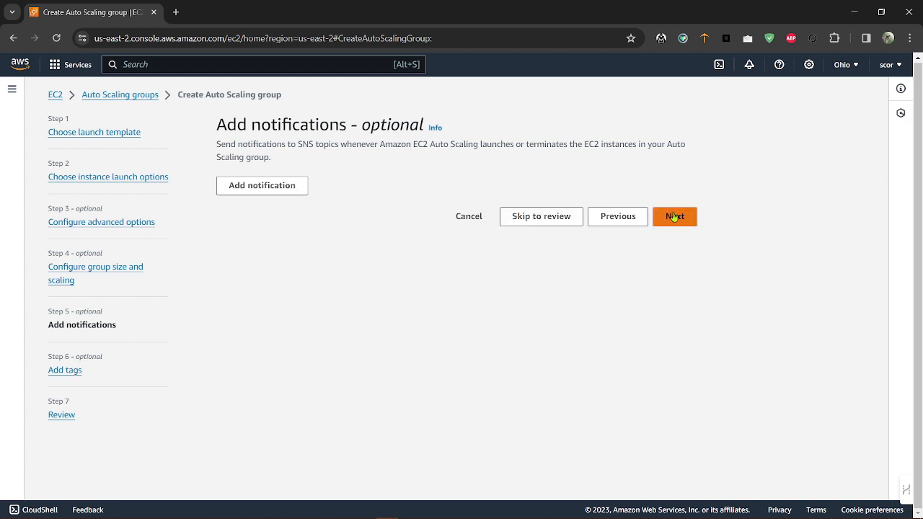
Skip notifications and tags, review the configuration, and create the Auto Scaling group
{"action": "left_click", "coordinate": [676, 216]}
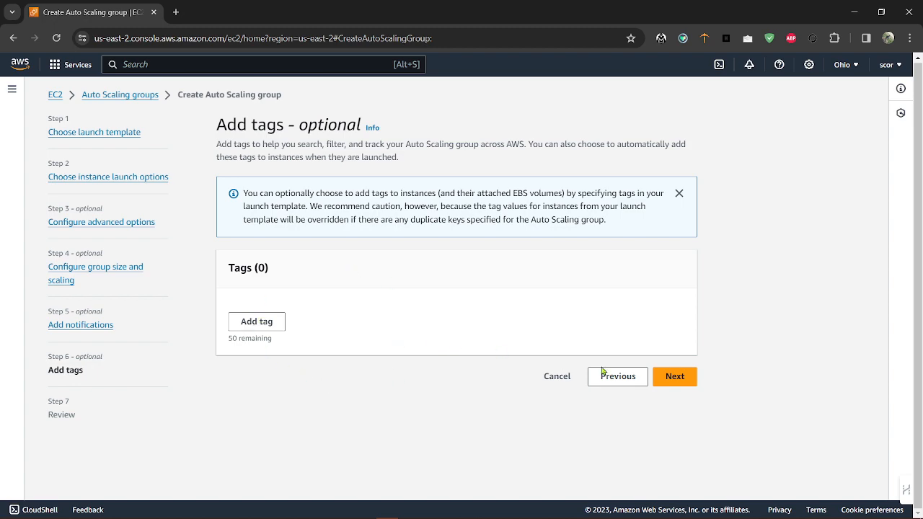
{"action": "left_click", "coordinate": [676, 376]}
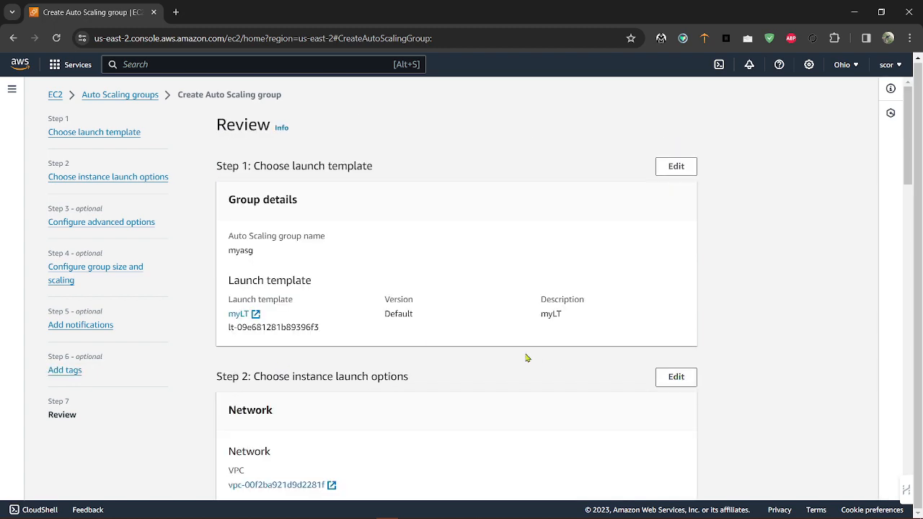
{"action": "scroll", "coordinate": [526, 358], "scroll_direction": "down", "scroll_amount": 12}
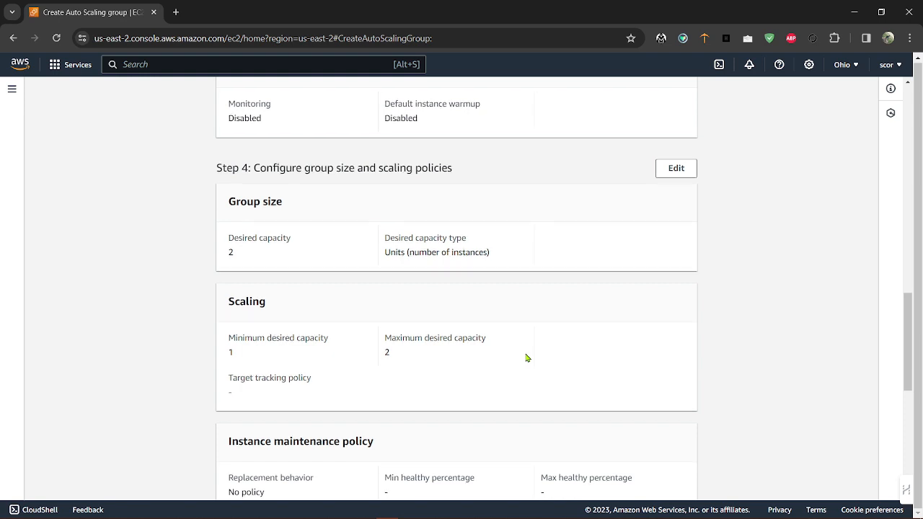
{"action": "scroll", "coordinate": [527, 358], "scroll_direction": "down", "scroll_amount": 6}
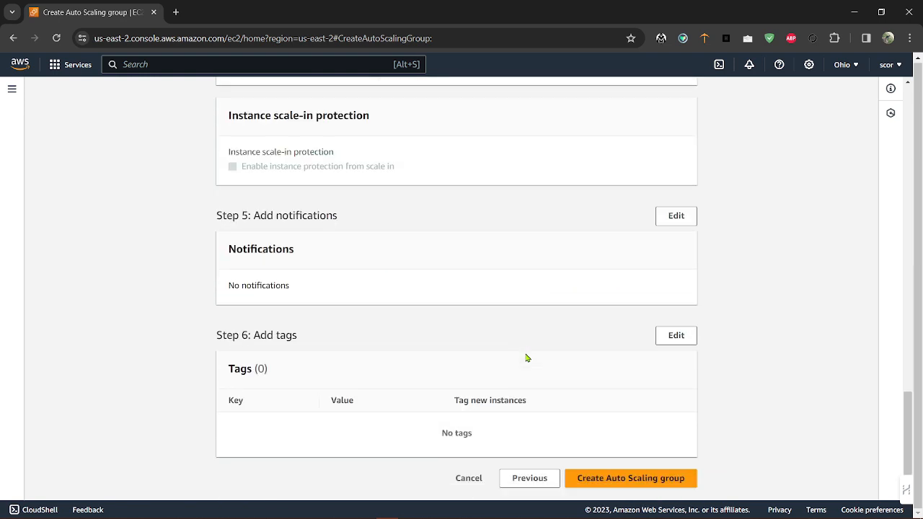
{"action": "left_click", "coordinate": [618, 480]}
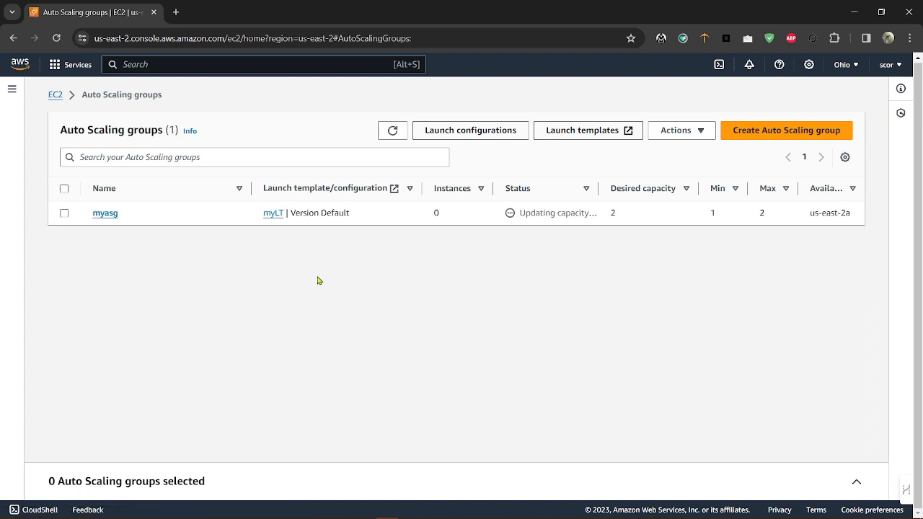
Select myasg and examine its status, instance count, desired capacity, and minimum and maximum limits
{"action": "left_click", "coordinate": [588, 213]}
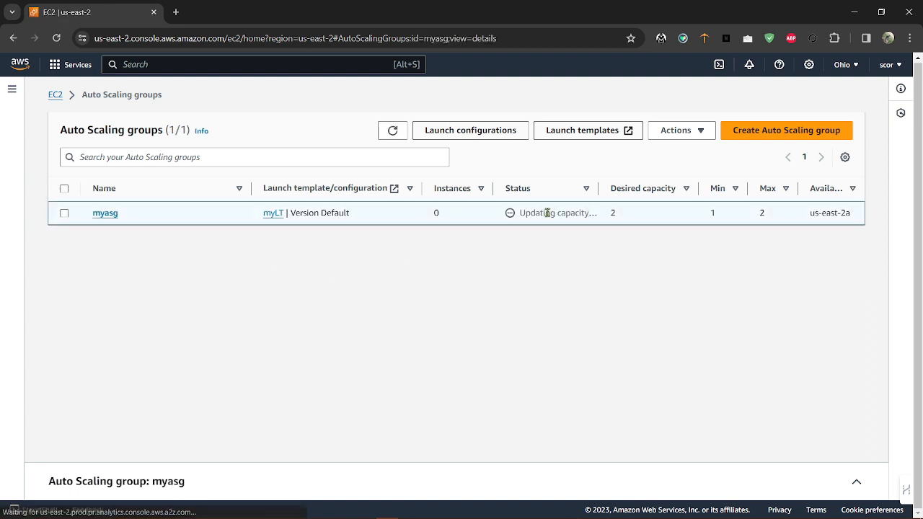
{"action": "left_click_drag", "start_coordinate": [521, 213], "coordinate": [589, 214]}
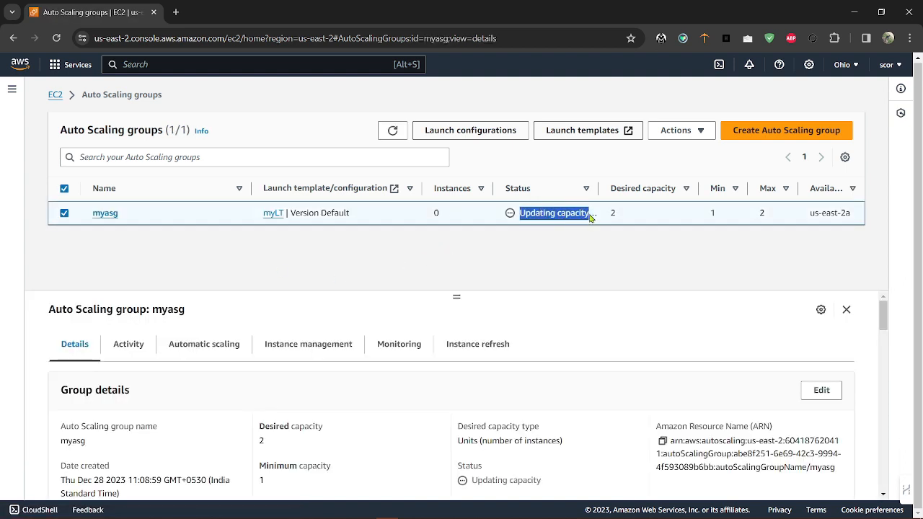
{"action": "left_click", "coordinate": [448, 257]}
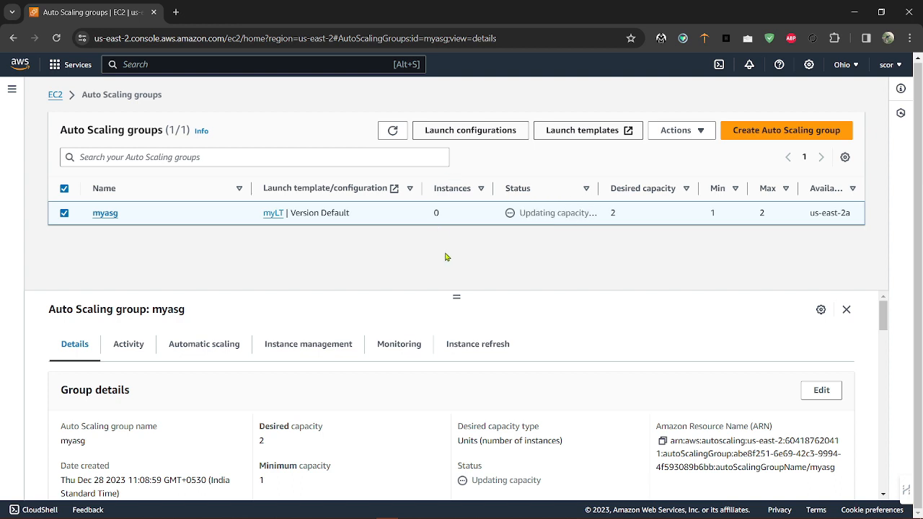
{"action": "double_click", "coordinate": [612, 213]}
{"action": "double_click", "coordinate": [434, 214]}
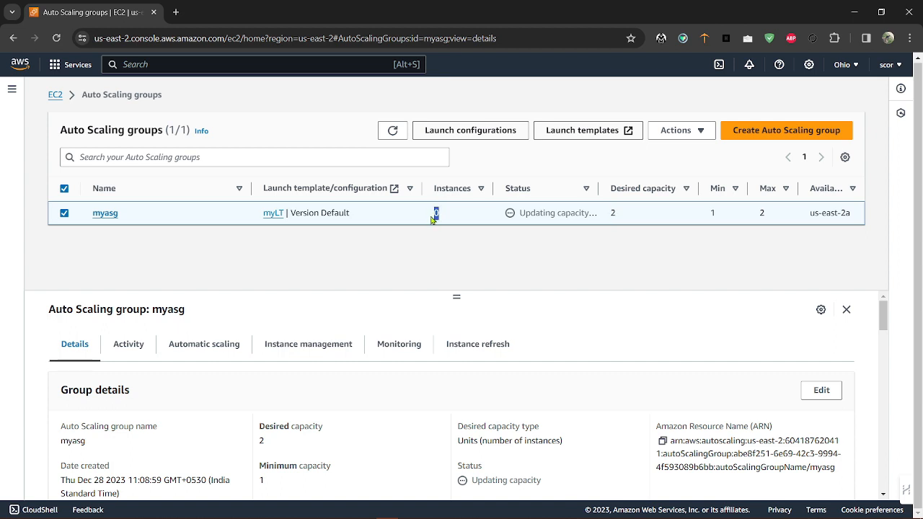
{"action": "double_click", "coordinate": [713, 213]}
{"action": "double_click", "coordinate": [761, 212]}
{"action": "left_click", "coordinate": [526, 245]}
Refresh the Auto Scaling groups to check myasg's instance count, and refresh the resource overview on the EC2 dashboard
{"action": "left_click", "coordinate": [392, 133]}
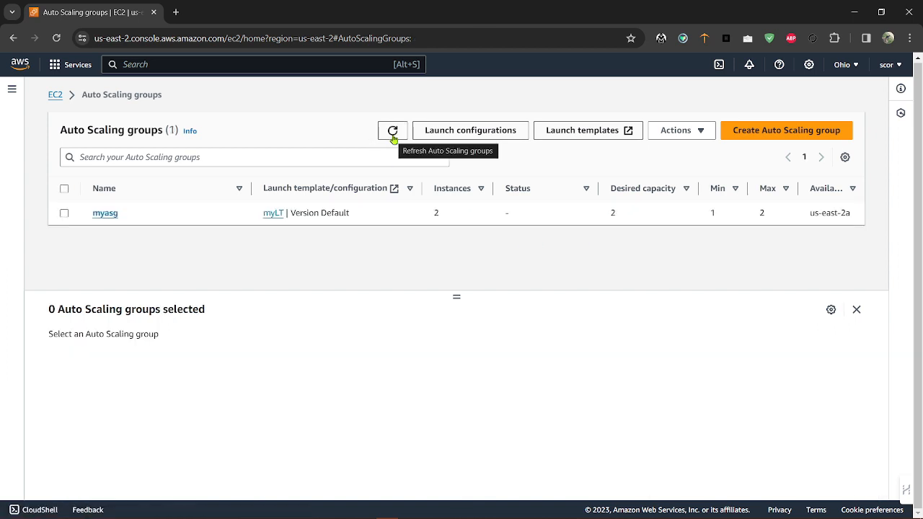
{"action": "double_click", "coordinate": [436, 213]}
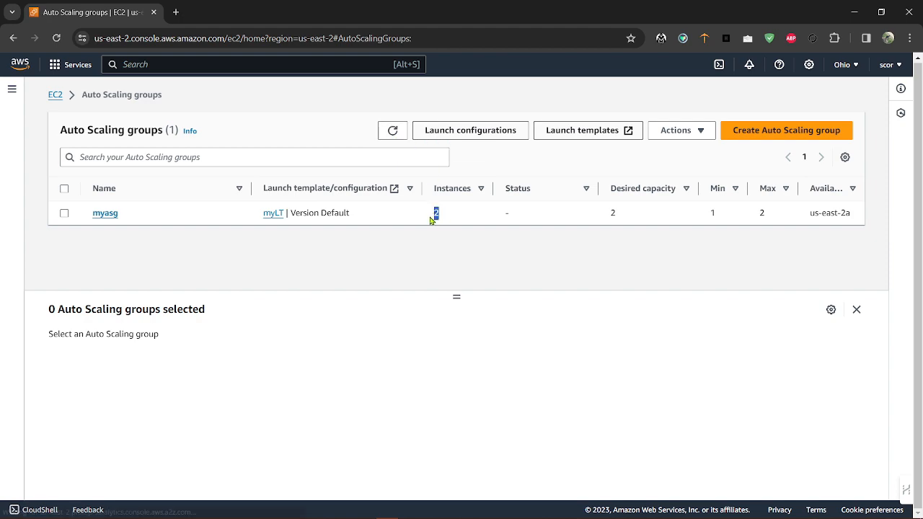
{"action": "left_click", "coordinate": [56, 97]}
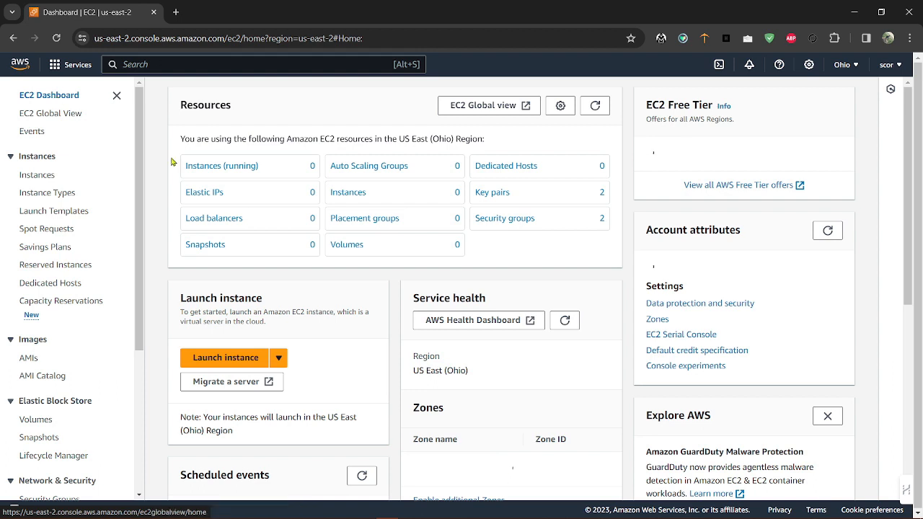
{"action": "left_click", "coordinate": [596, 107]}
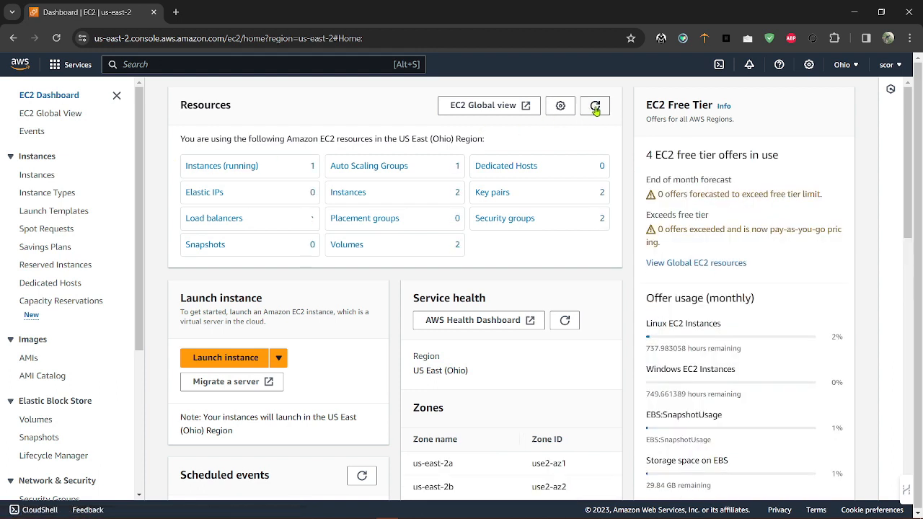
List the running EC2 instances, refresh the list, and terminate instance i-0382afa75763873a5
{"action": "left_click", "coordinate": [235, 168]}
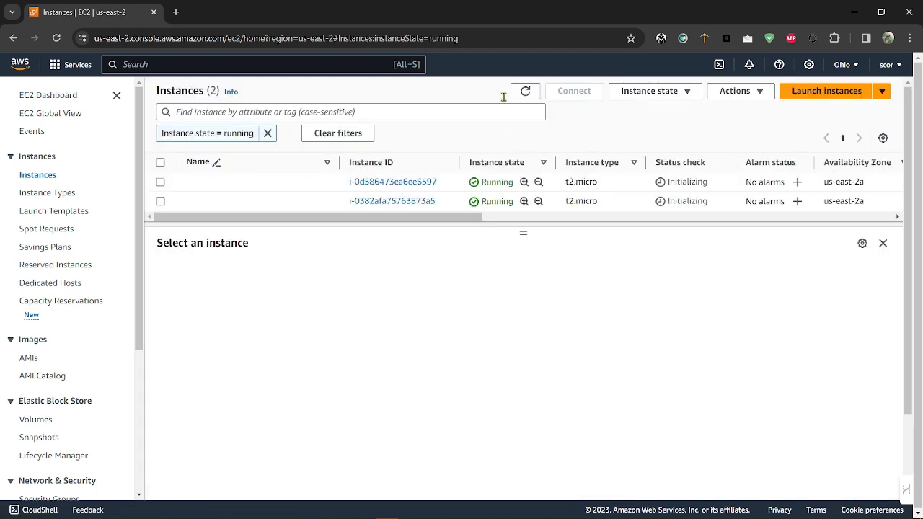
{"action": "left_click", "coordinate": [525, 93]}
{"action": "left_click", "coordinate": [161, 203]}
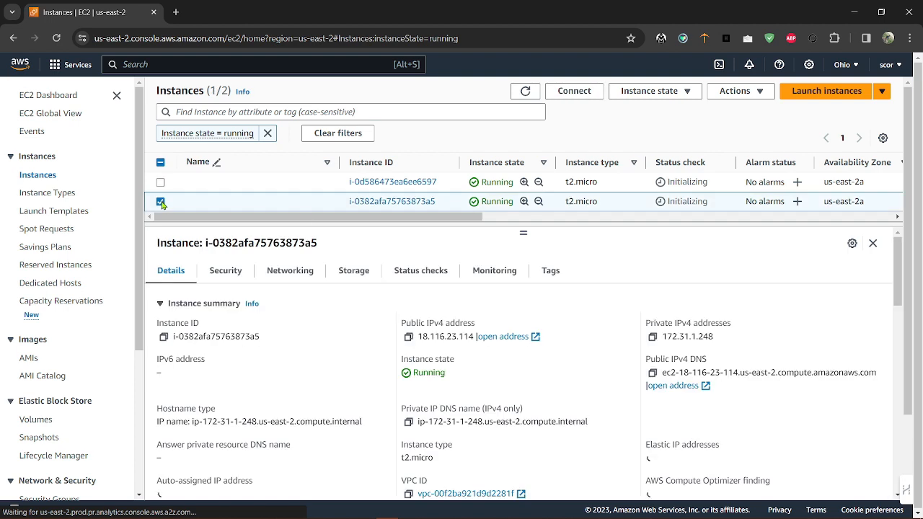
{"action": "left_click", "coordinate": [678, 98]}
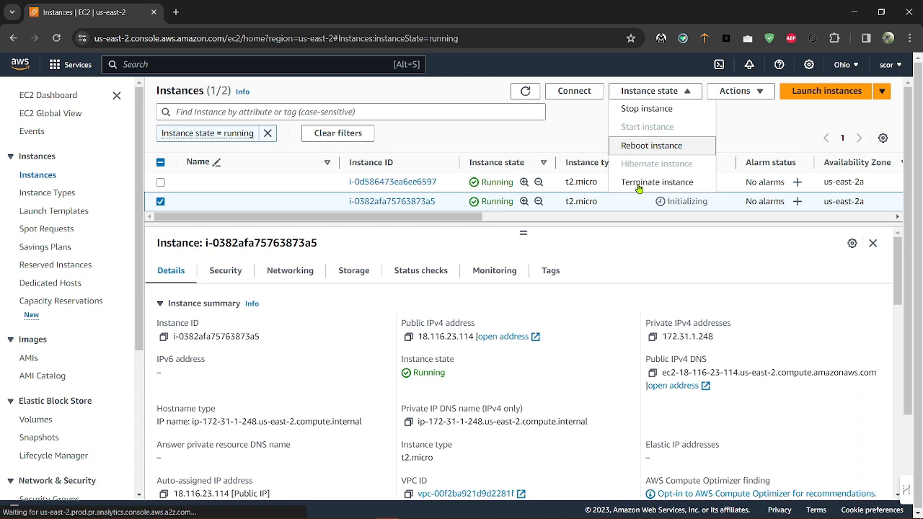
{"action": "left_click", "coordinate": [792, 144]}
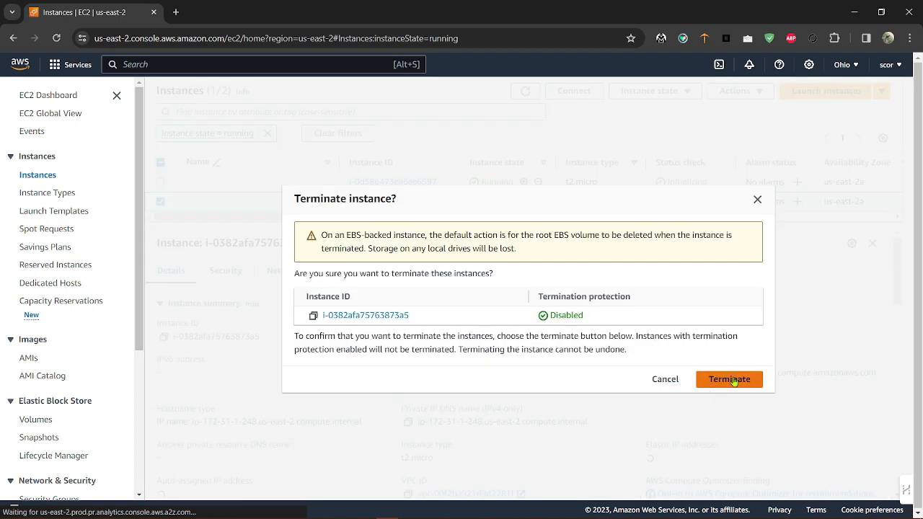
{"action": "left_click", "coordinate": [732, 380]}
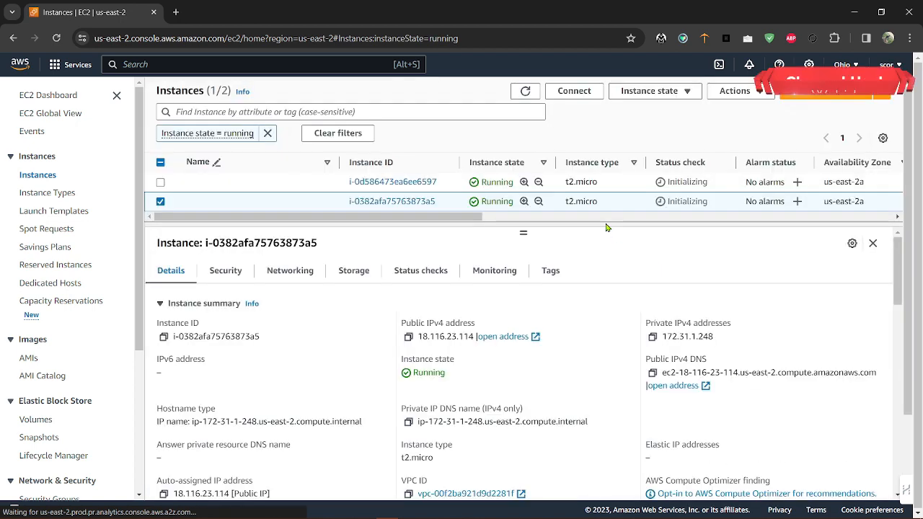
Refresh the running instances repeatedly to track the terminated instance's state and check whether a replacement launches
{"action": "left_click", "coordinate": [527, 93]}
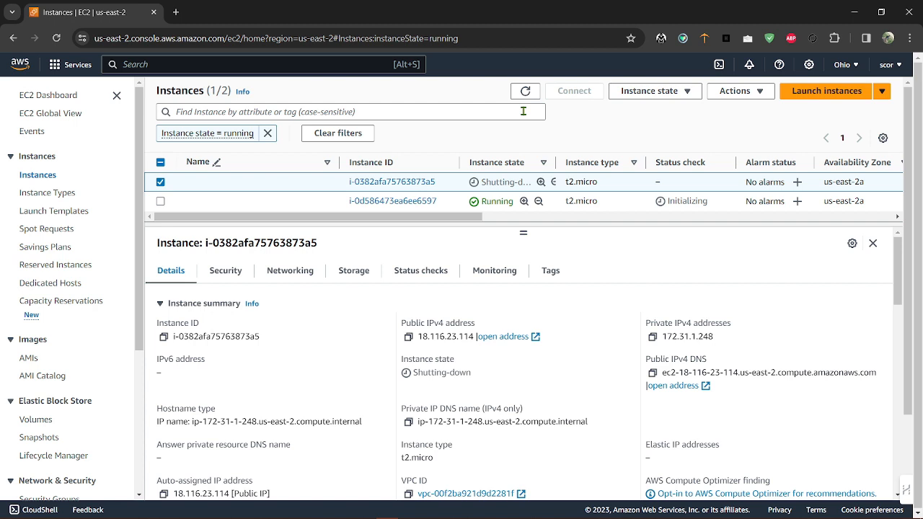
{"action": "left_click", "coordinate": [525, 92]}
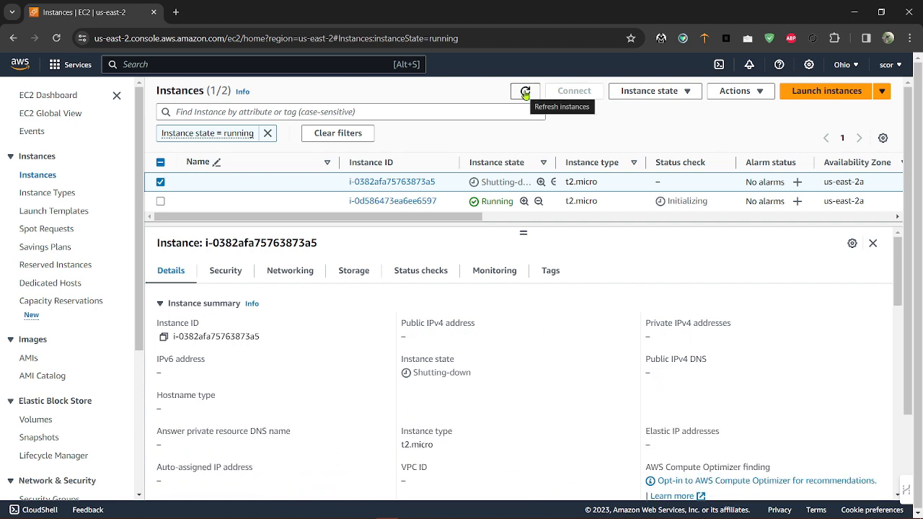
{"action": "left_click", "coordinate": [525, 91]}
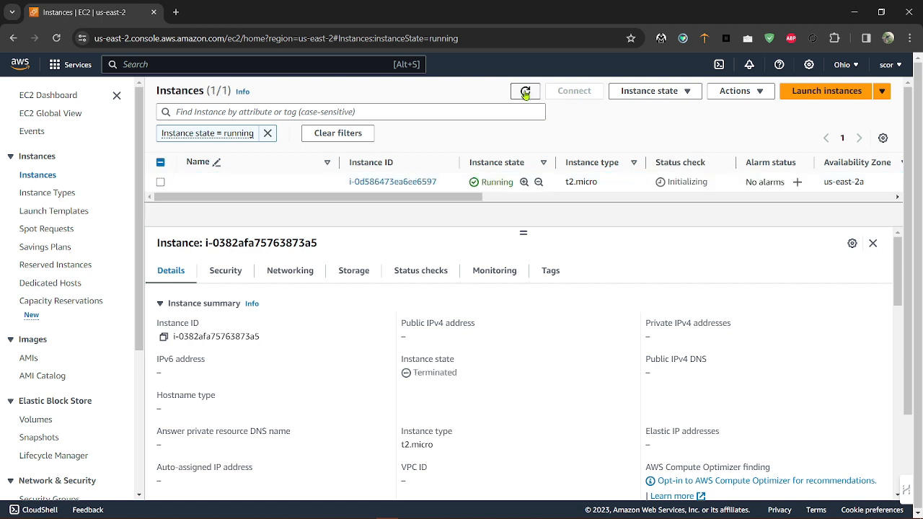
{"action": "left_click", "coordinate": [525, 92]}
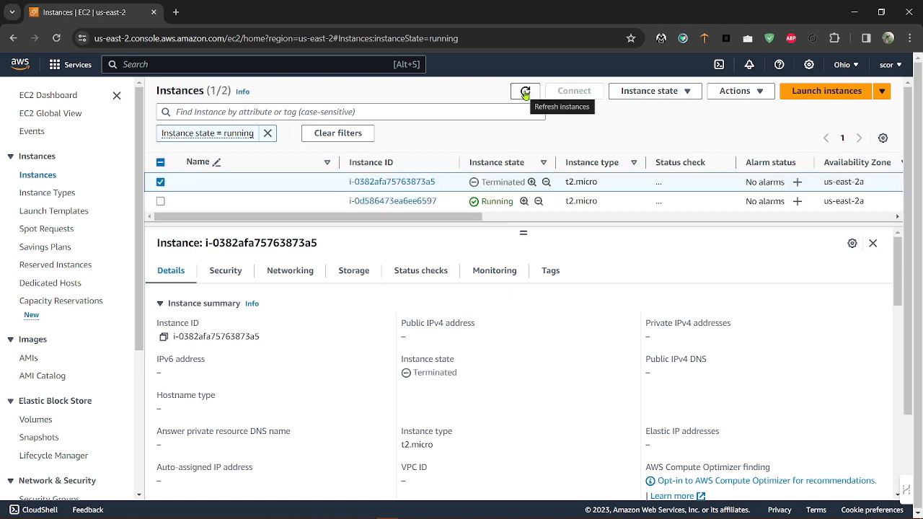
{"action": "left_click", "coordinate": [525, 92]}
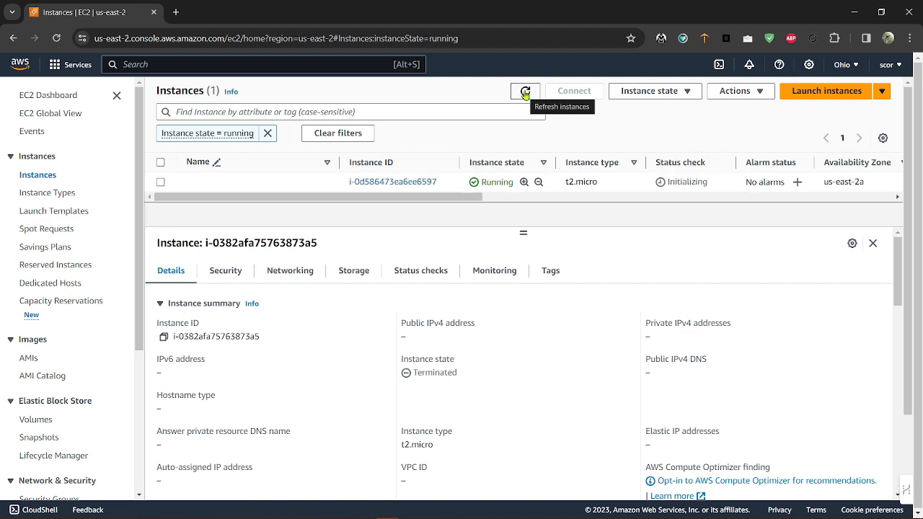
{"action": "left_click", "coordinate": [526, 93]}
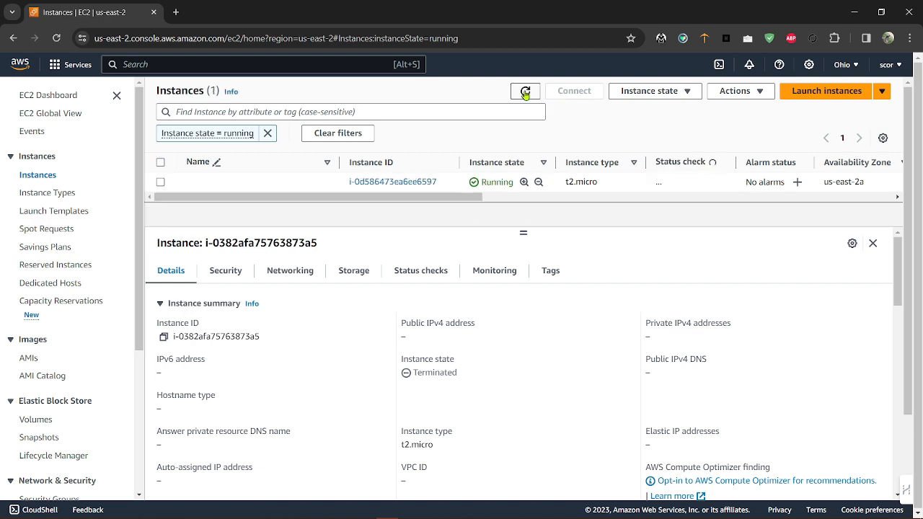
{"action": "left_click", "coordinate": [526, 93]}
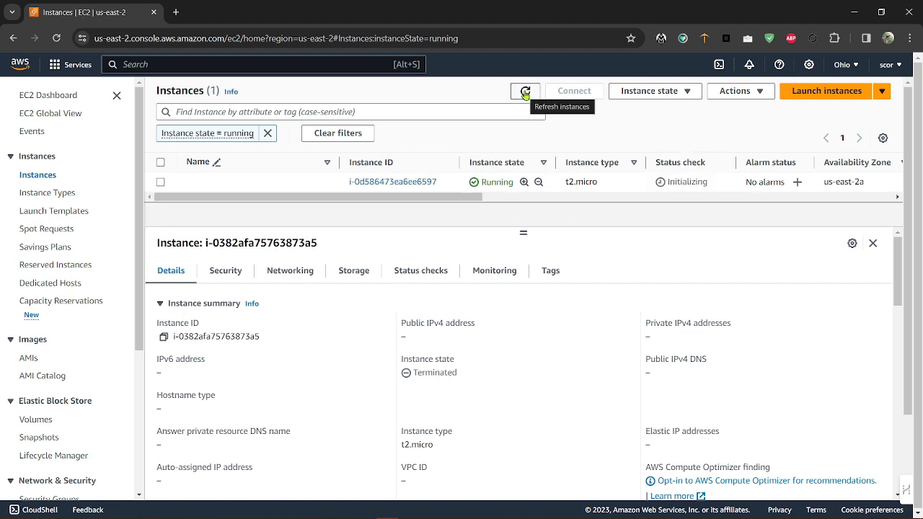
{"action": "left_click", "coordinate": [526, 93]}
{"action": "left_click", "coordinate": [525, 93]}
{"action": "left_click", "coordinate": [525, 93]}
{"action": "left_click", "coordinate": [525, 93]}
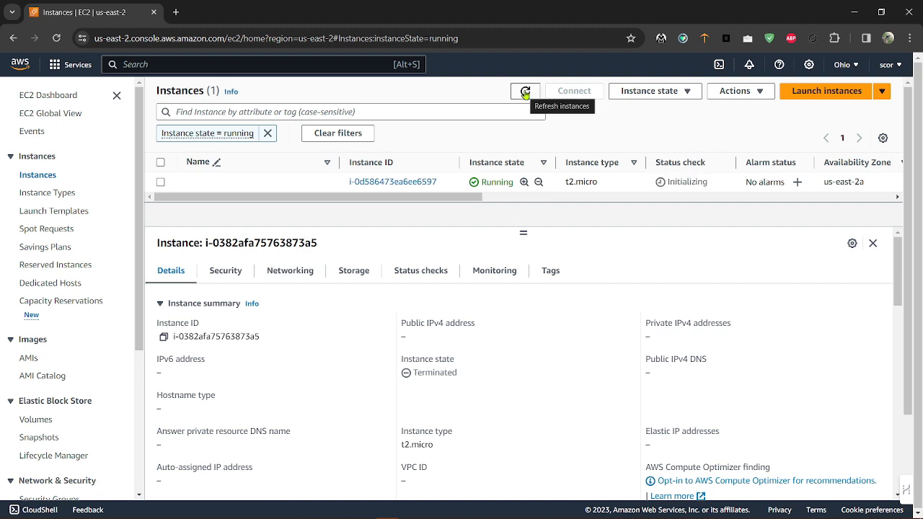
Select the remaining running instance to view its details, refresh the list several times, and reload the page
{"action": "left_click", "coordinate": [160, 184]}
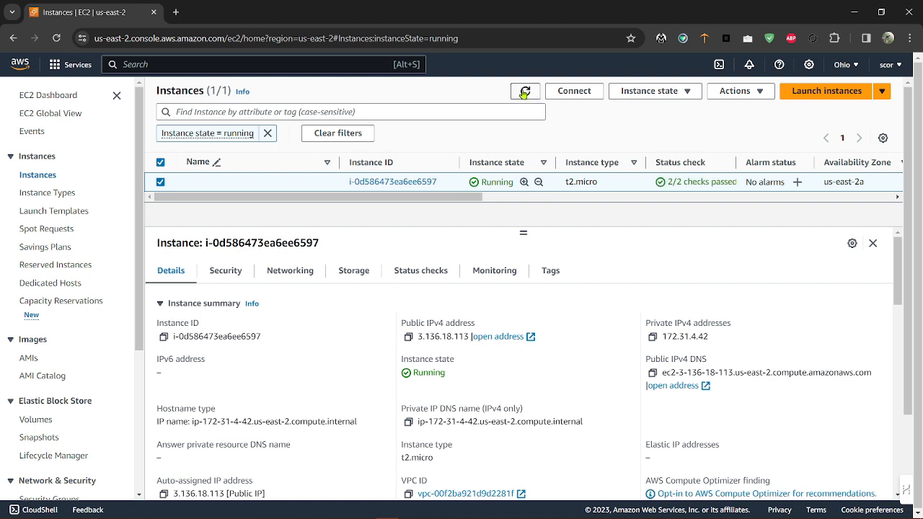
{"action": "left_click", "coordinate": [525, 91]}
{"action": "left_click", "coordinate": [525, 90]}
{"action": "left_click", "coordinate": [525, 91]}
{"action": "left_click", "coordinate": [56, 40]}
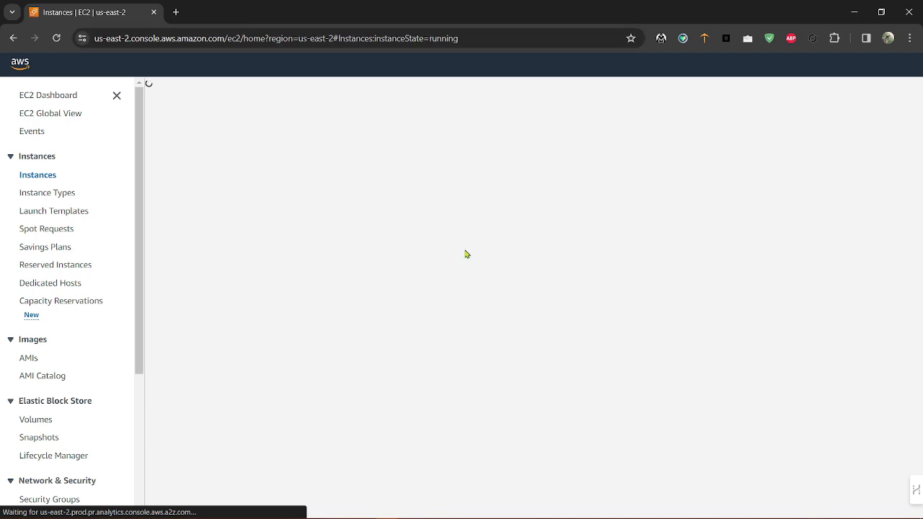
Open the Auto Scaling groups and check the instance count of myasg
{"action": "scroll", "coordinate": [89, 317], "scroll_direction": "down", "scroll_amount": 3}
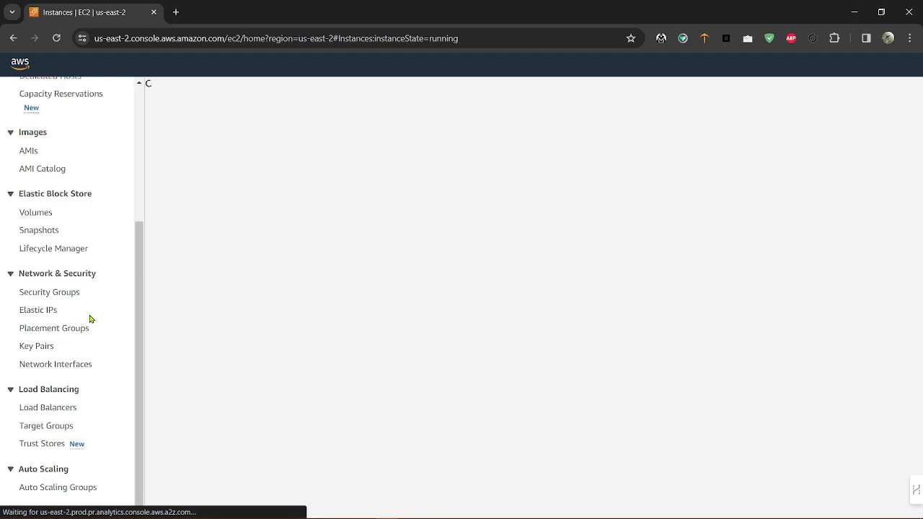
{"action": "left_click", "coordinate": [67, 489]}
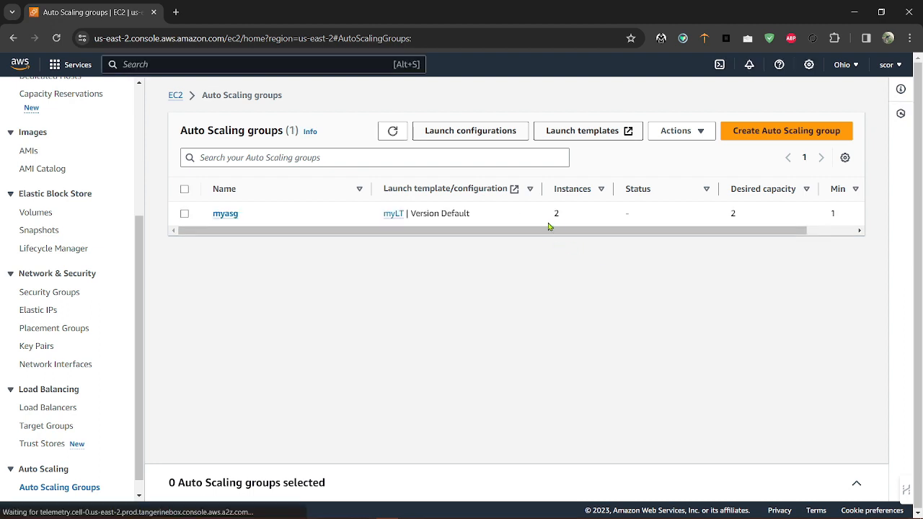
{"action": "double_click", "coordinate": [556, 214]}
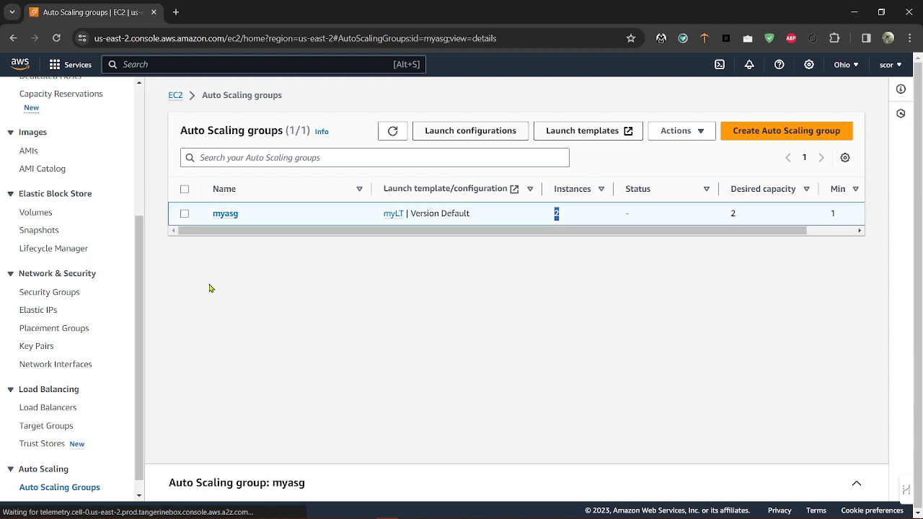
{"action": "scroll", "coordinate": [51, 231], "scroll_direction": "up", "scroll_amount": 3}
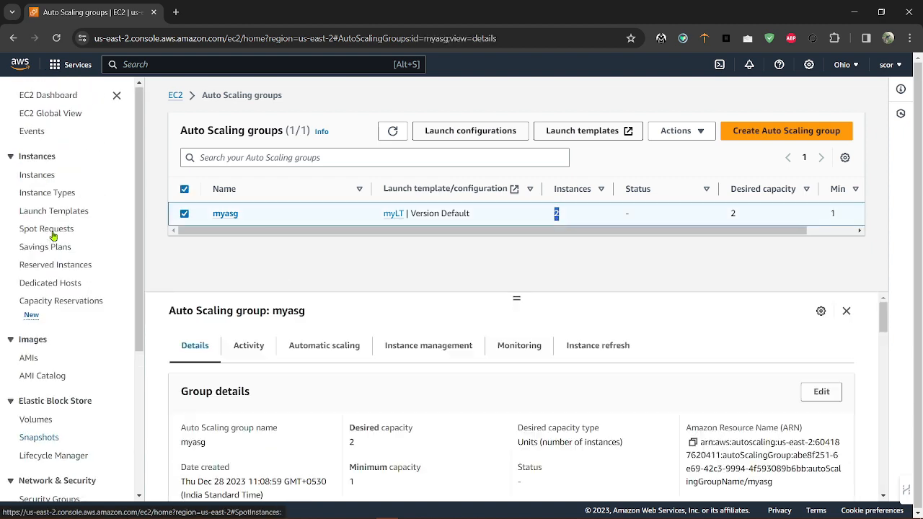
Check the running instances by way of the EC2 dashboard, and return to the Auto Scaling groups to refresh myasg's instance count
{"action": "left_click", "coordinate": [66, 95]}
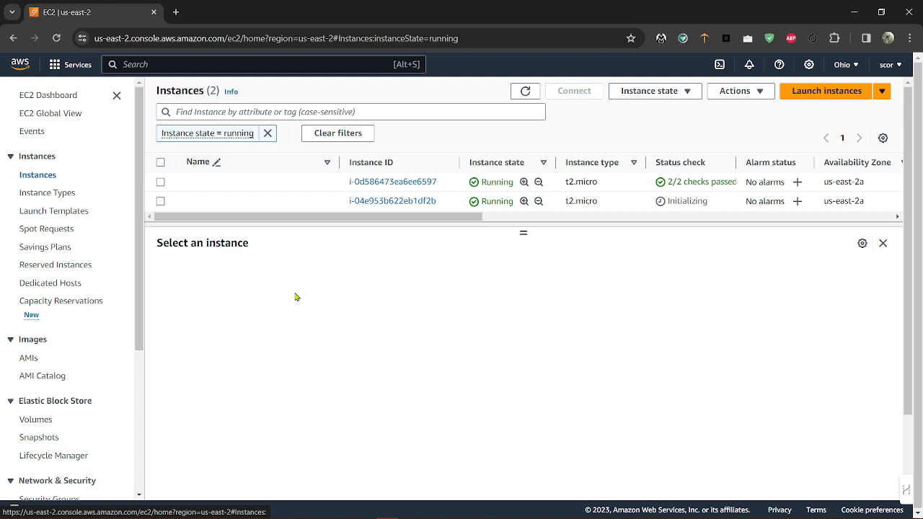
{"action": "scroll", "coordinate": [94, 385], "scroll_direction": "down", "scroll_amount": 5}
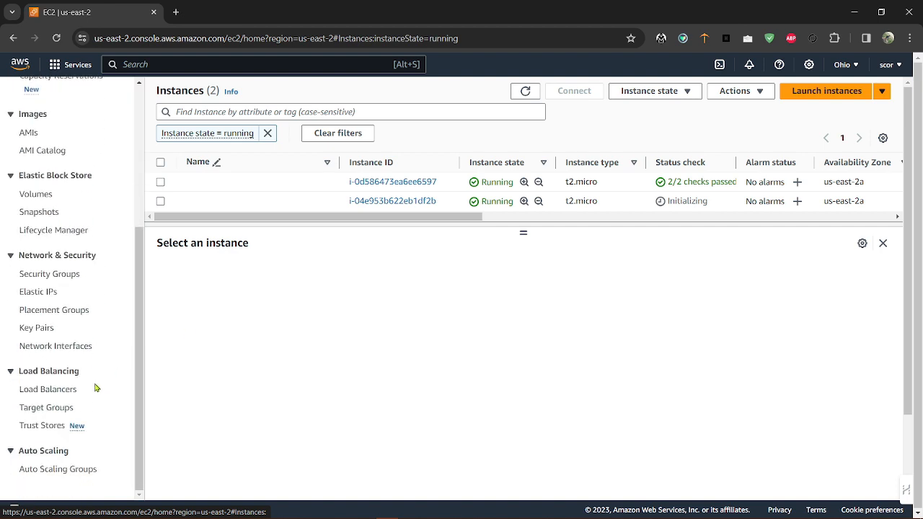
{"action": "left_click", "coordinate": [65, 474]}
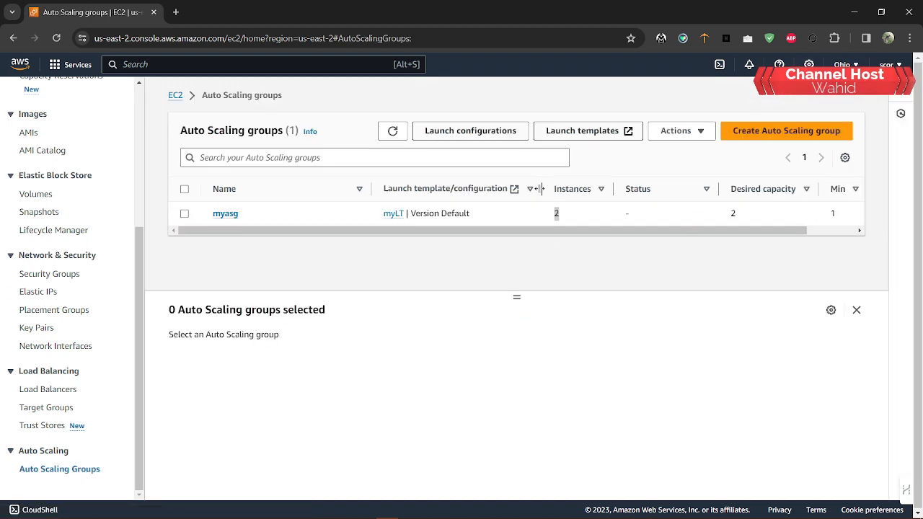
{"action": "left_click", "coordinate": [392, 131]}
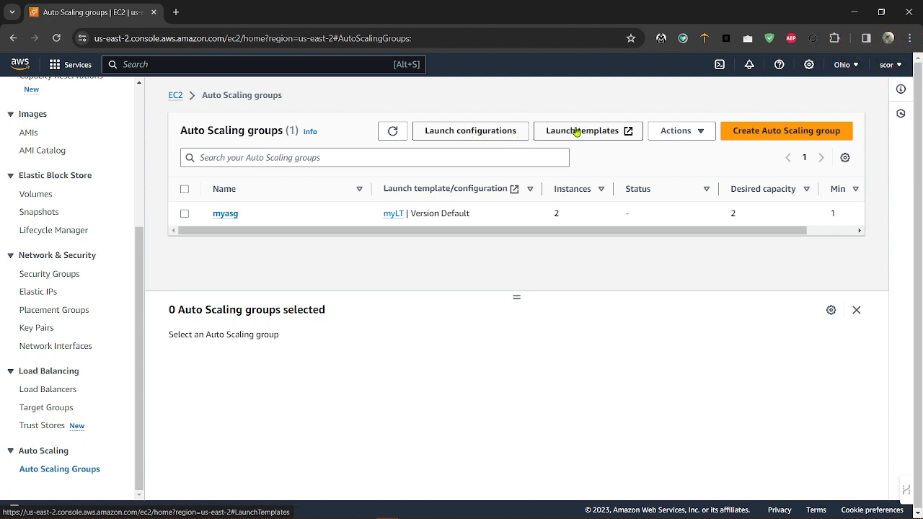
View the launch configurations past the retirement notice and examine whether creating a new one is available
{"action": "left_click", "coordinate": [481, 137]}
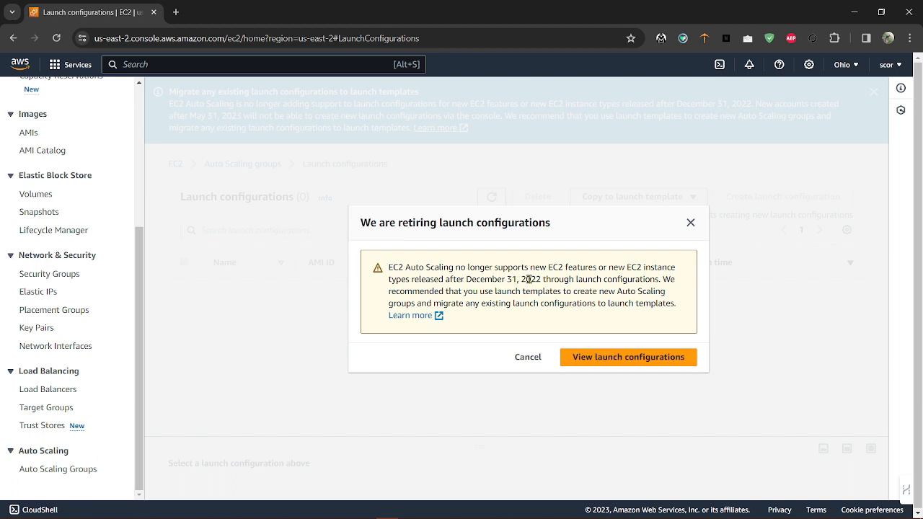
{"action": "left_click", "coordinate": [636, 362]}
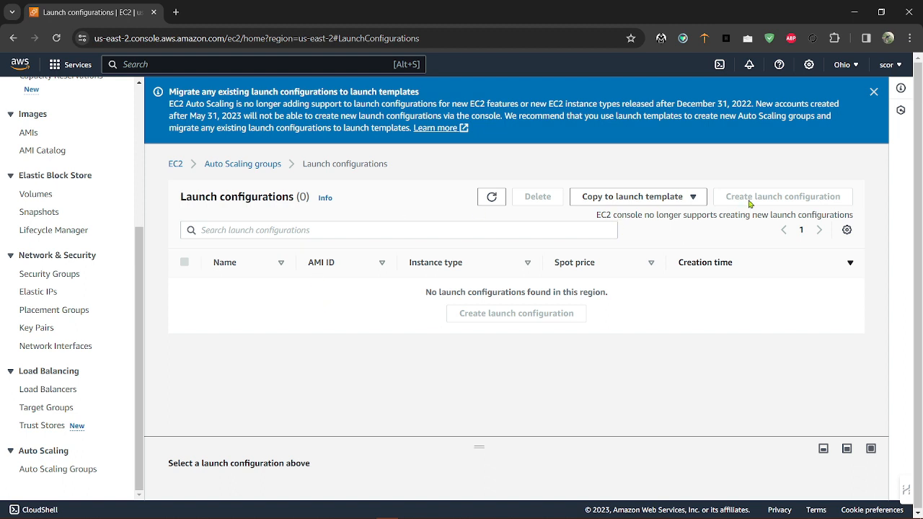
{"action": "left_click_drag", "start_coordinate": [762, 201], "coordinate": [839, 202]}
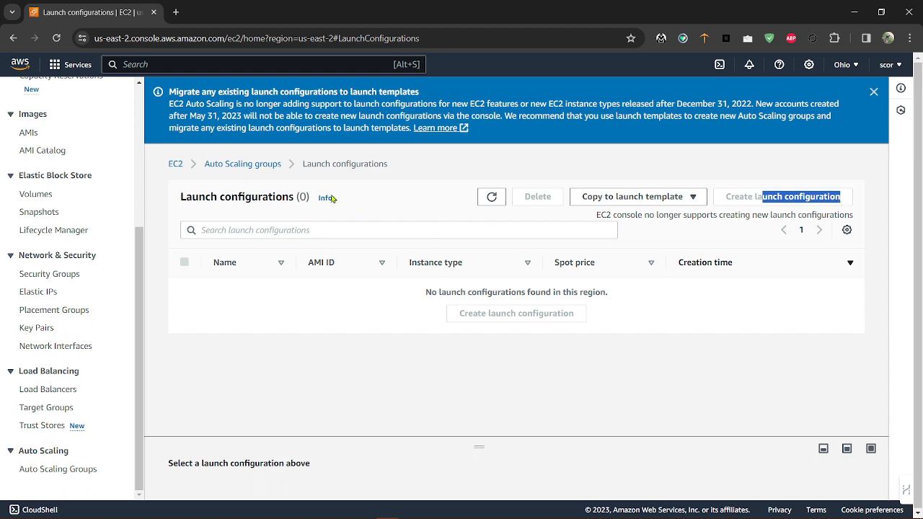
Return to the Auto Scaling groups and select myasg to view its group details
{"action": "left_click", "coordinate": [238, 166]}
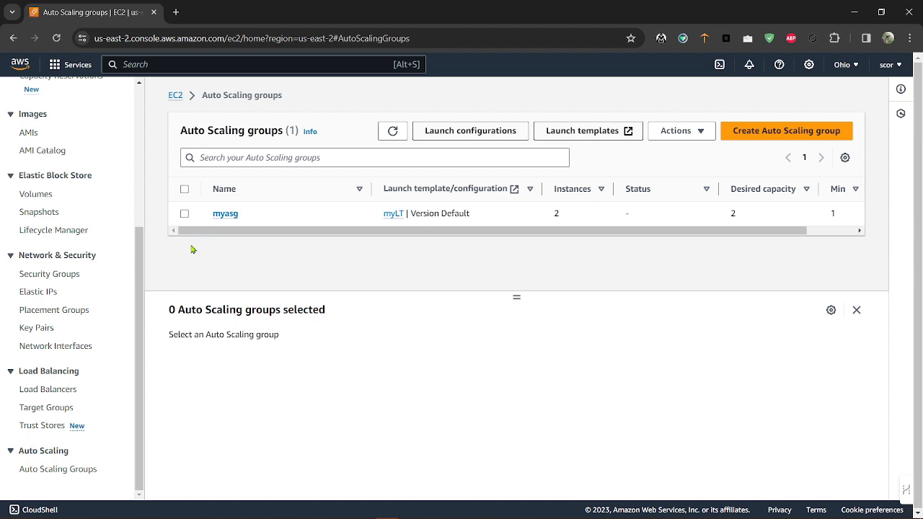
{"action": "left_click", "coordinate": [183, 194]}
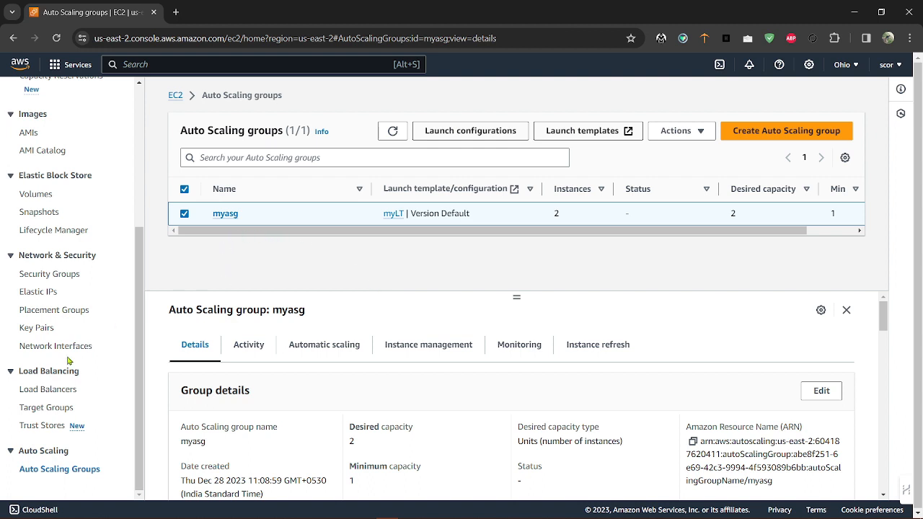
{"action": "scroll", "coordinate": [67, 360], "scroll_direction": "up", "scroll_amount": 3}
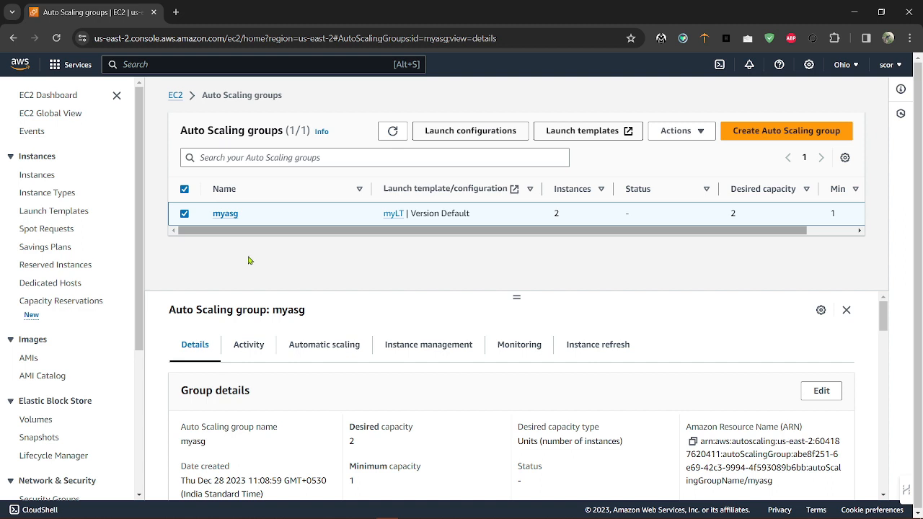